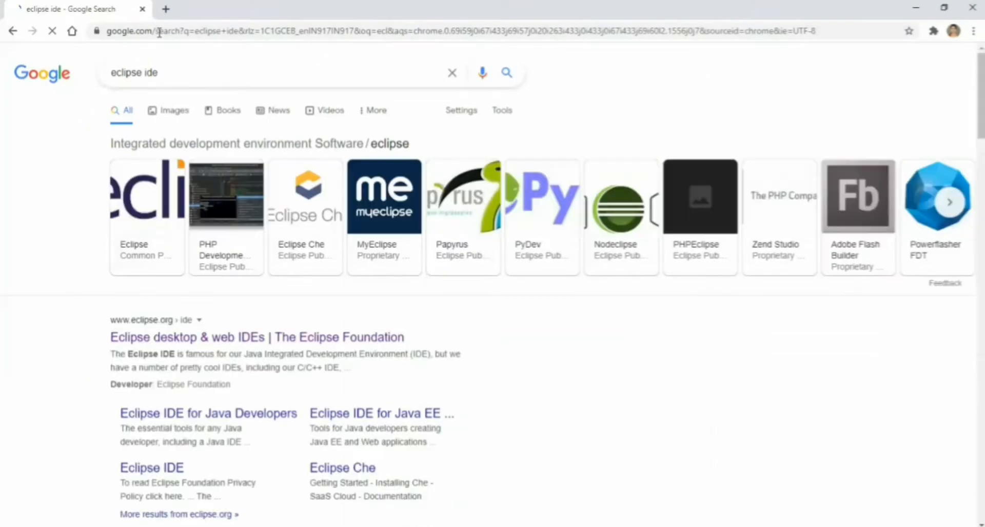
Download the Eclipse IDE 2021-03 x86_64 installer, eclipse-inst-jre-win64.exe, from the Eclipse Foundation website
{"action": "left_click", "coordinate": [216, 343]}
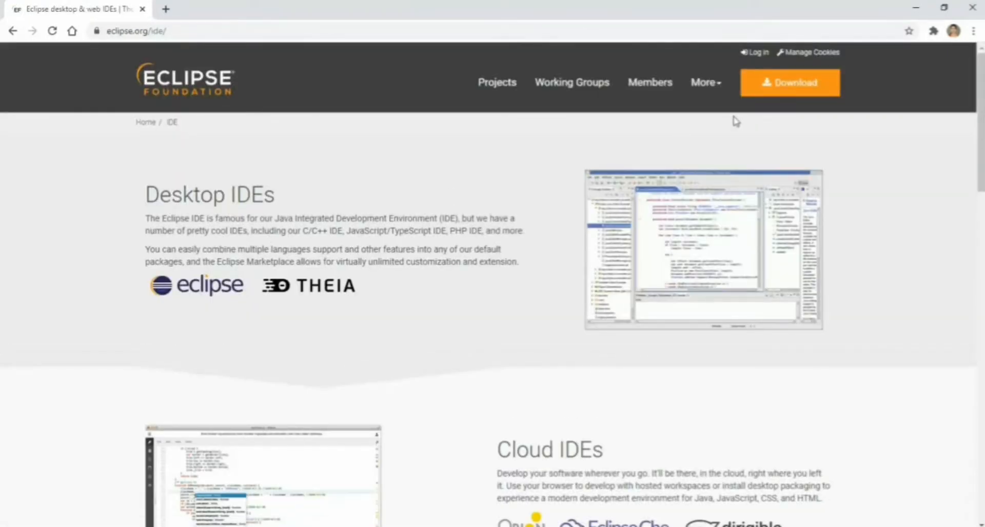
{"action": "left_click", "coordinate": [799, 86]}
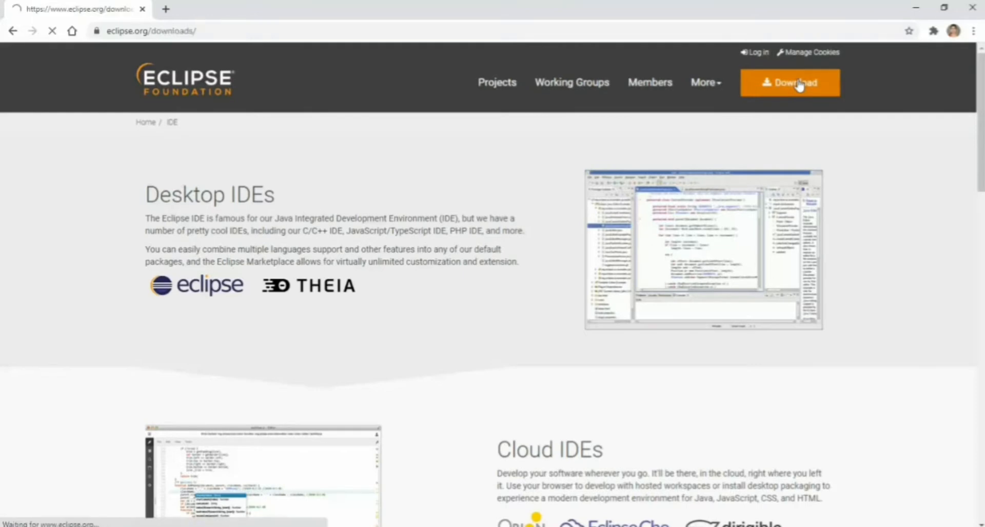
{"action": "scroll", "coordinate": [337, 353], "scroll_direction": "down", "scroll_amount": 2}
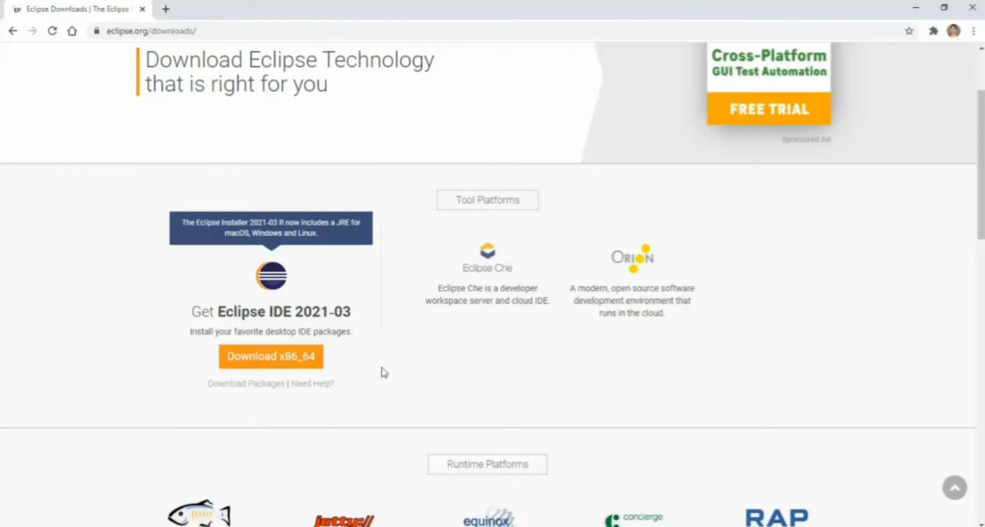
{"action": "left_click", "coordinate": [248, 359]}
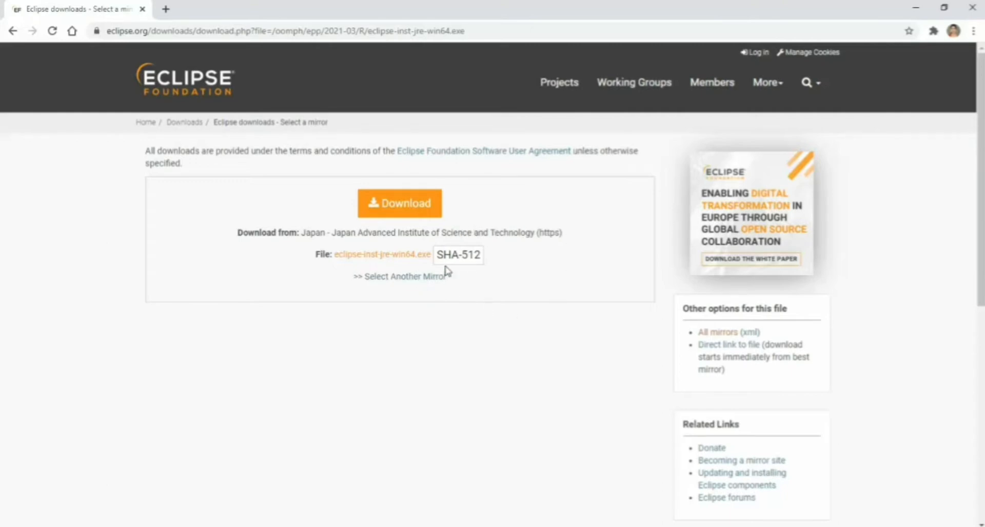
{"action": "left_click", "coordinate": [395, 209]}
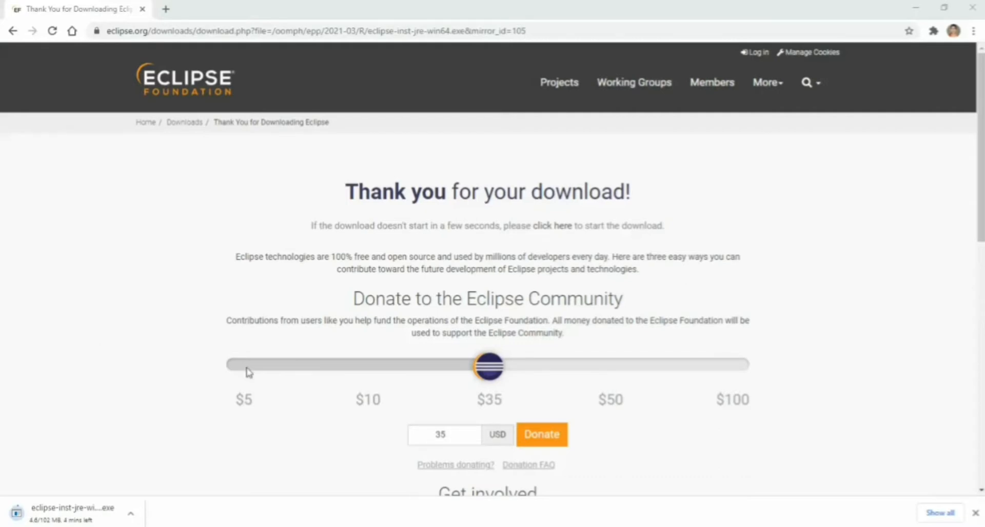
{"action": "scroll", "coordinate": [272, 376], "scroll_direction": "down", "scroll_amount": 4}
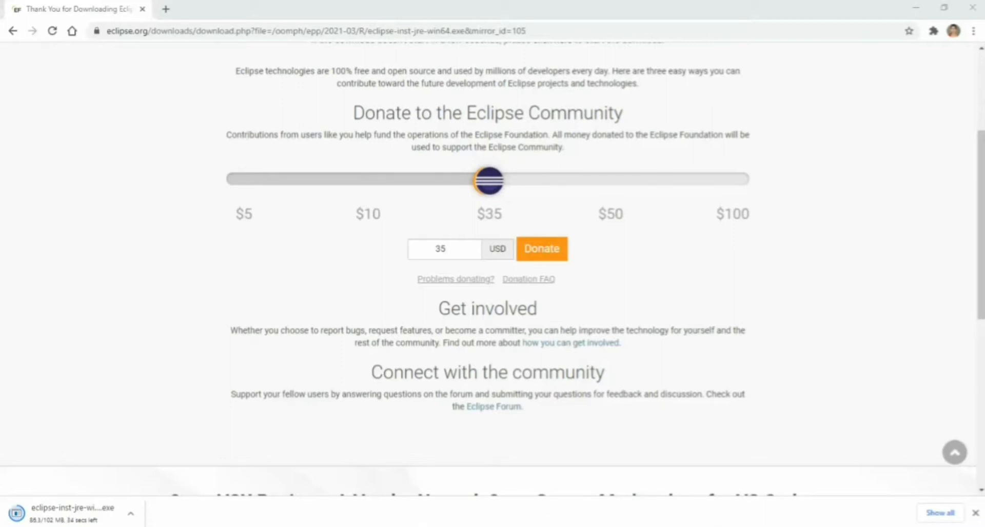
Run the downloaded Eclipse installer and choose the Eclipse IDE for Java Developers package
{"action": "left_click", "coordinate": [63, 513]}
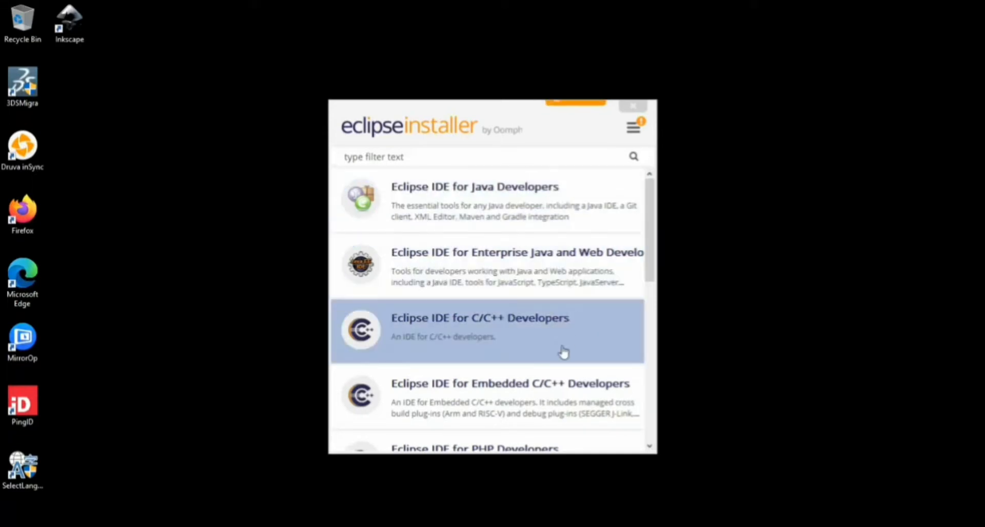
{"action": "mouse_move", "coordinate": [650, 268]}
{"action": "left_mouse_down"}
{"action": "mouse_move", "coordinate": [652, 431]}
{"action": "mouse_move", "coordinate": [652, 263]}
{"action": "left_mouse_up"}
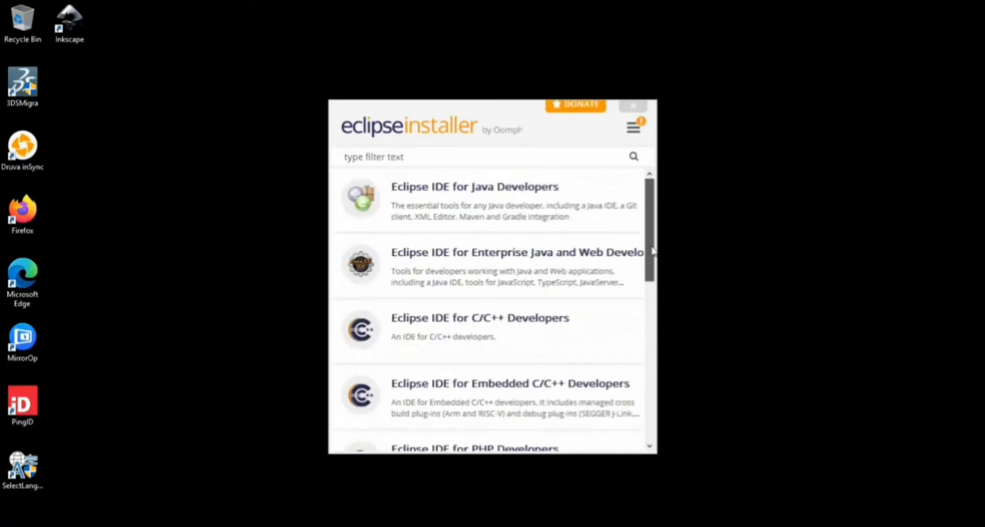
{"action": "left_click", "coordinate": [571, 203]}
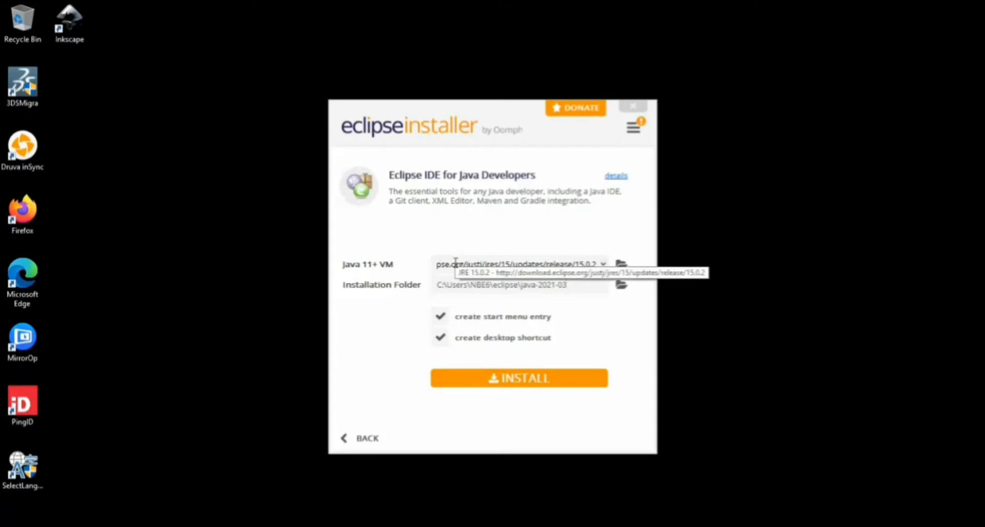
Examine the available Java 11+ VM versions and the system's Java virtual machines, and refresh the list
{"action": "left_click", "coordinate": [605, 265]}
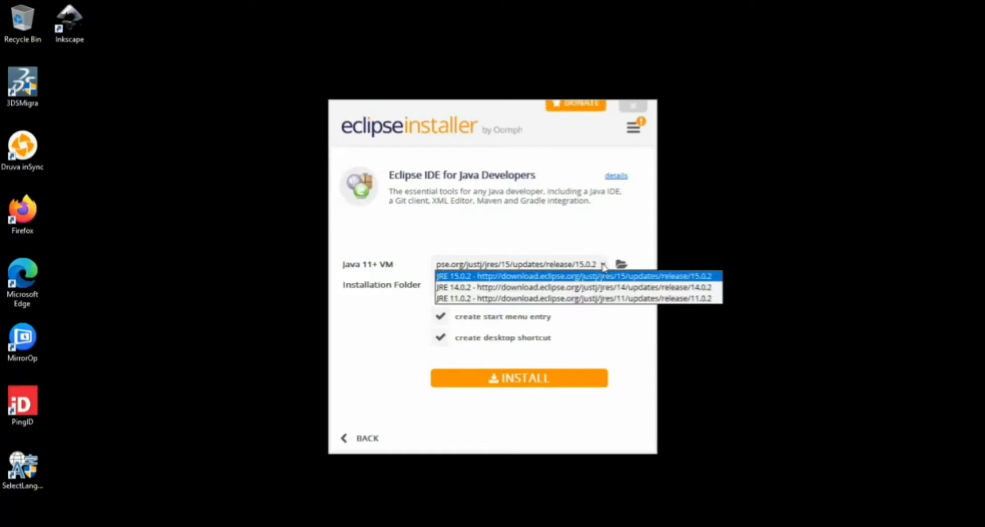
{"action": "left_click", "coordinate": [621, 265]}
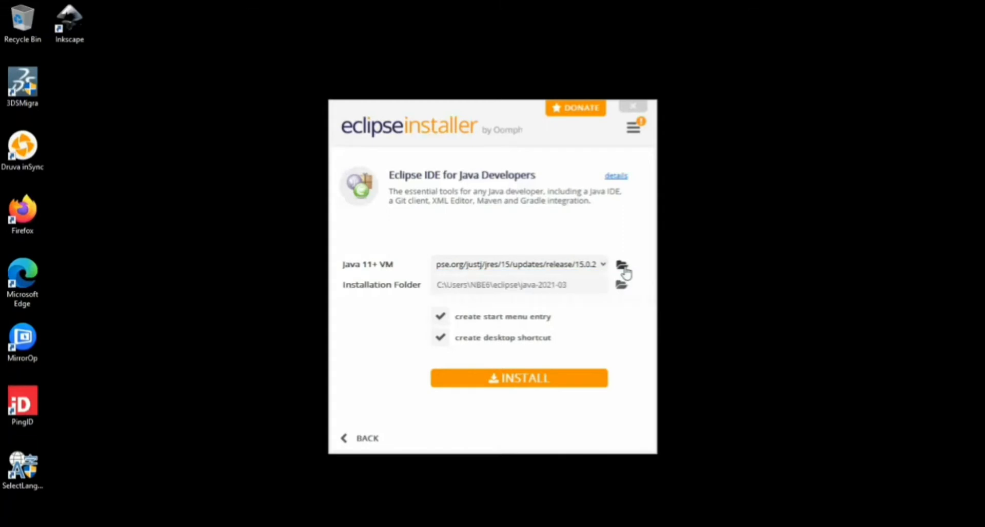
{"action": "left_click", "coordinate": [621, 266]}
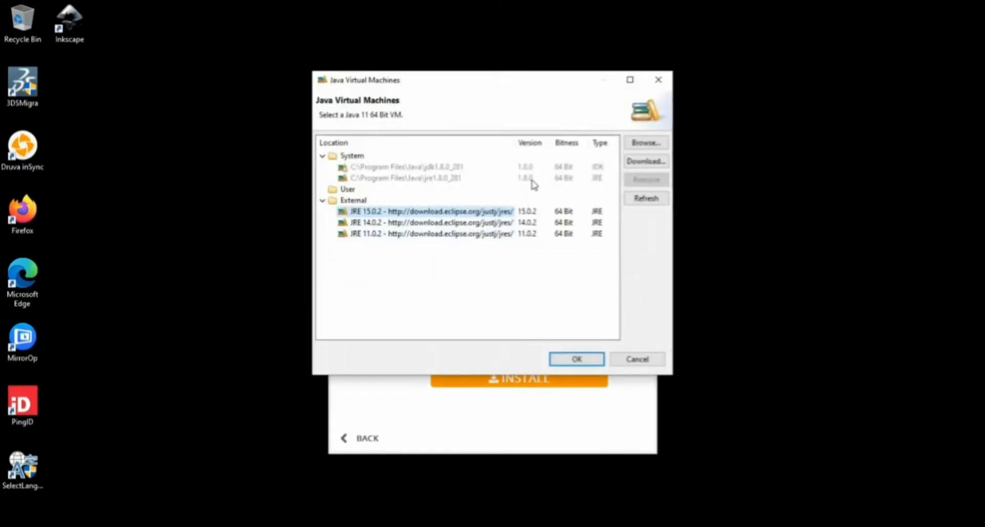
{"action": "left_click", "coordinate": [450, 169]}
{"action": "left_click_drag", "start_coordinate": [502, 90], "coordinate": [730, 122]}
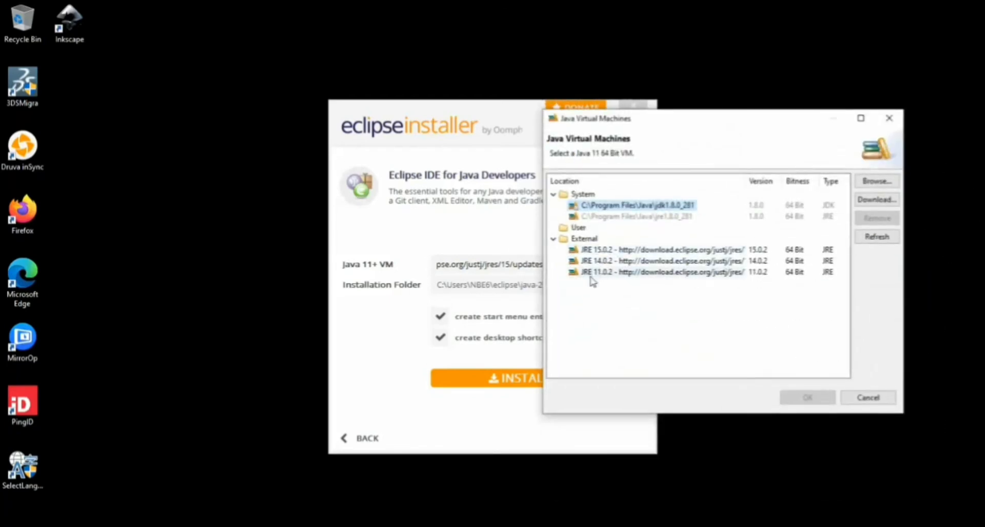
{"action": "left_click", "coordinate": [611, 216]}
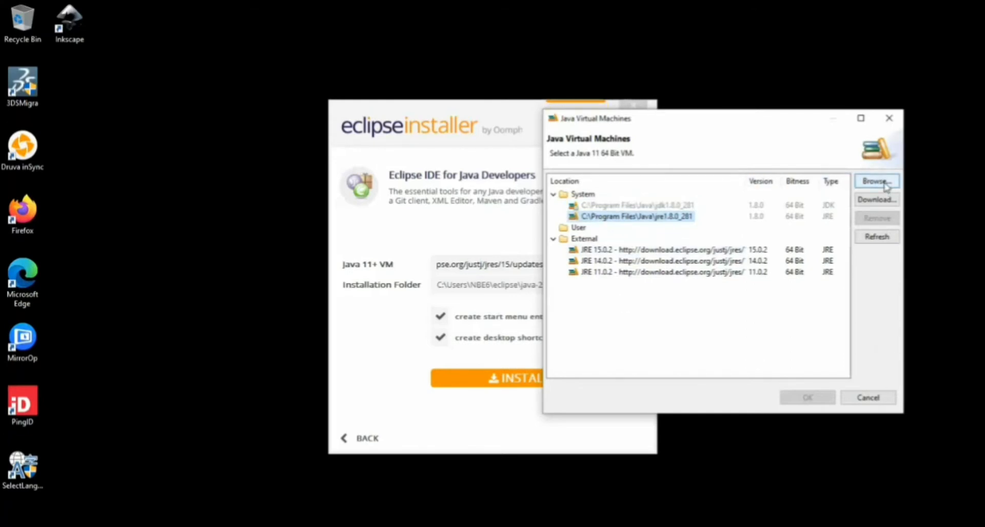
{"action": "left_click", "coordinate": [877, 239]}
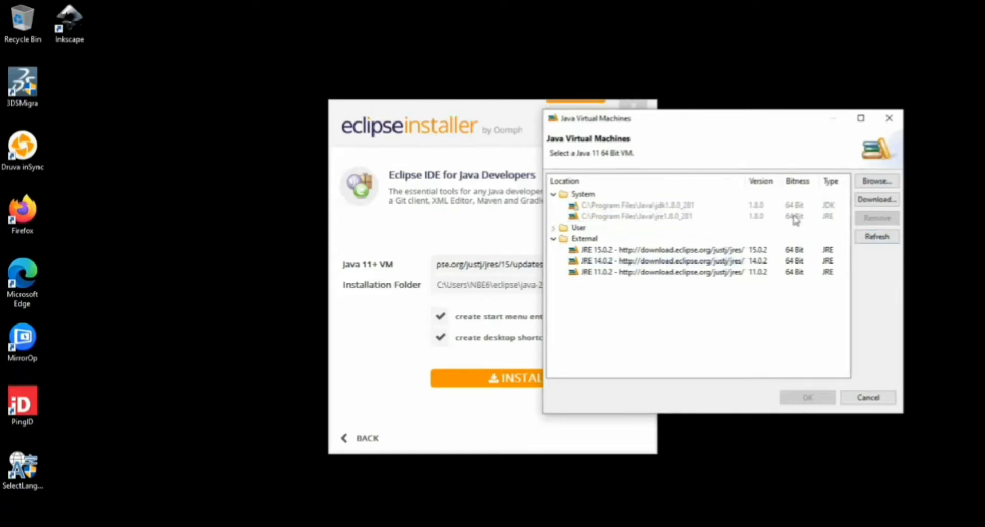
Try to add the C:\Program Files\Java\jdk1.8.0_281 folder as a Java virtual machine
{"action": "left_click", "coordinate": [874, 183]}
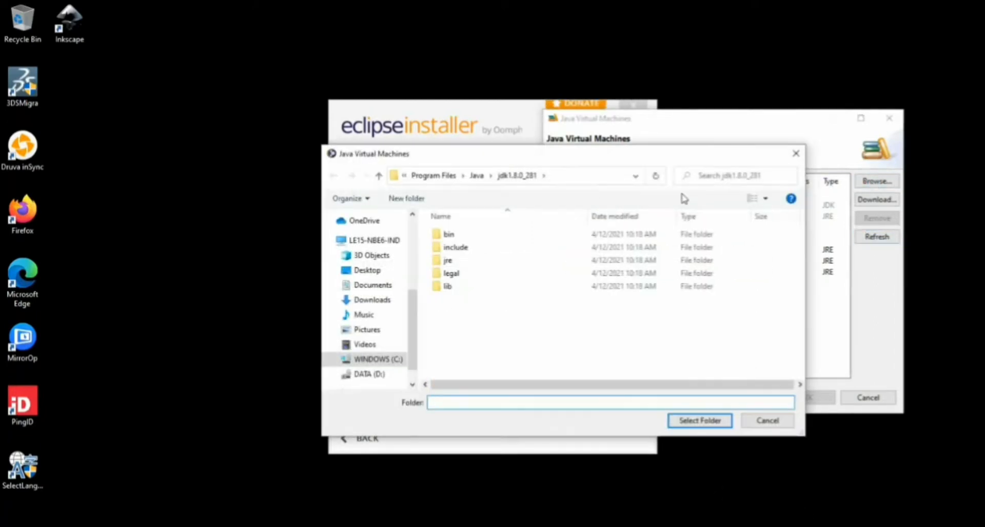
{"action": "left_click", "coordinate": [598, 178]}
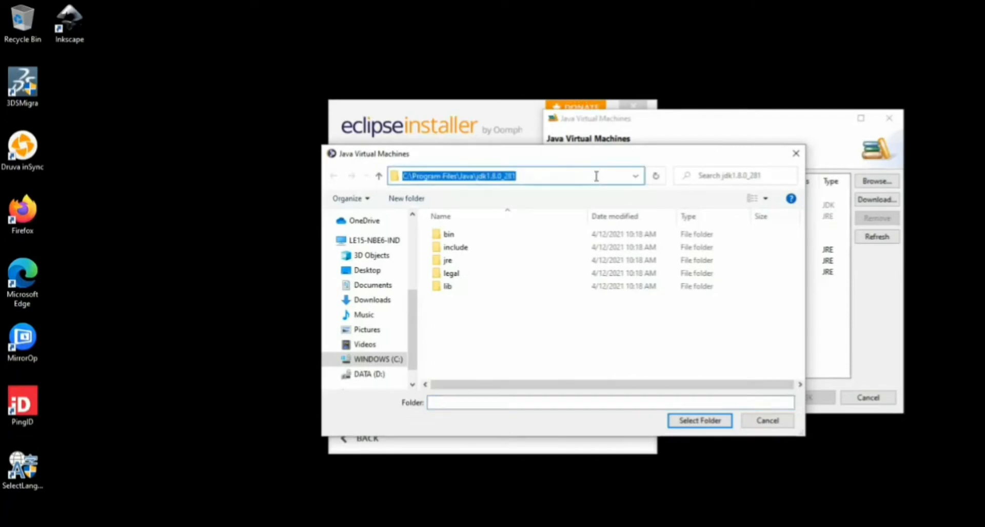
{"action": "left_click", "coordinate": [597, 178]}
{"action": "left_click", "coordinate": [544, 324]}
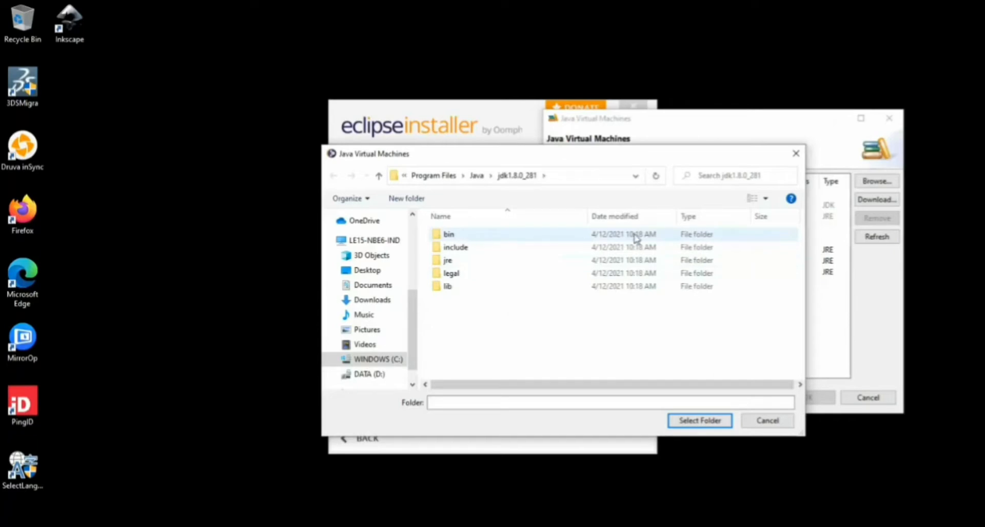
{"action": "left_click", "coordinate": [692, 422]}
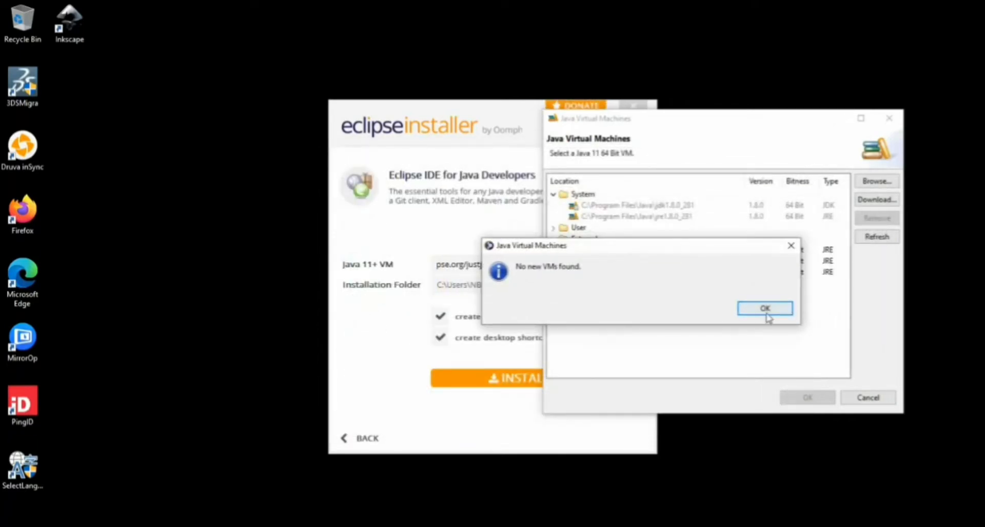
{"action": "left_click", "coordinate": [766, 308]}
Try to add the C:\Program Files\Java\jre1.8.0_281 folder as a Java virtual machine
{"action": "left_click", "coordinate": [881, 188]}
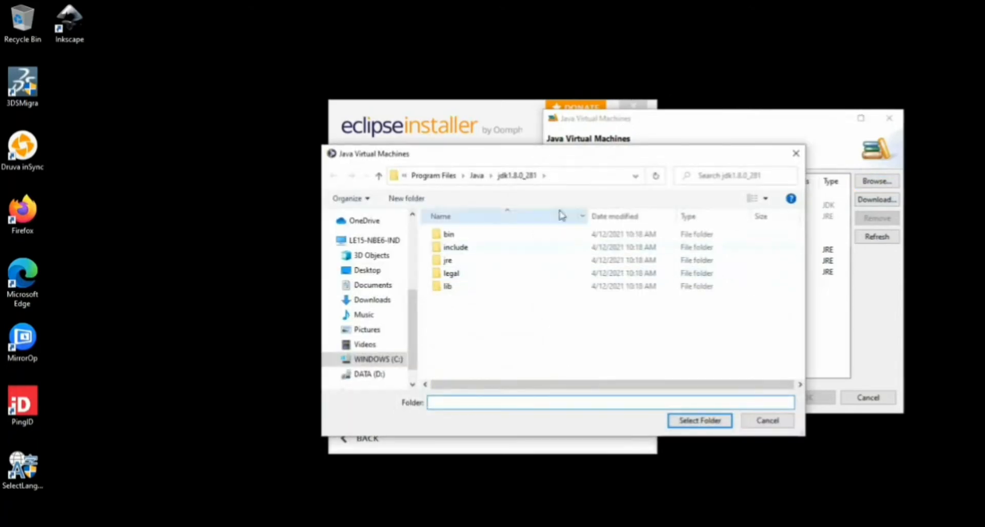
{"action": "left_click", "coordinate": [479, 178]}
{"action": "double_click", "coordinate": [465, 248]}
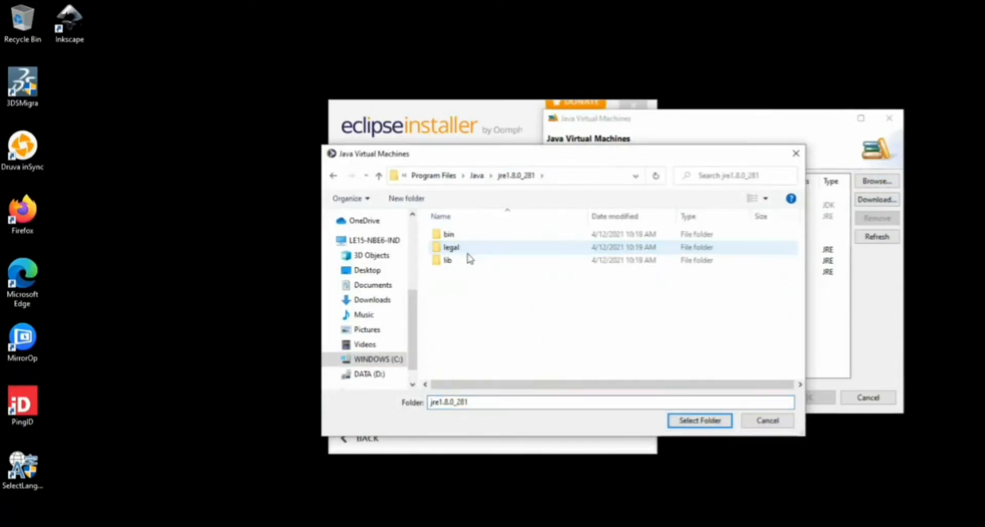
{"action": "left_click", "coordinate": [699, 421]}
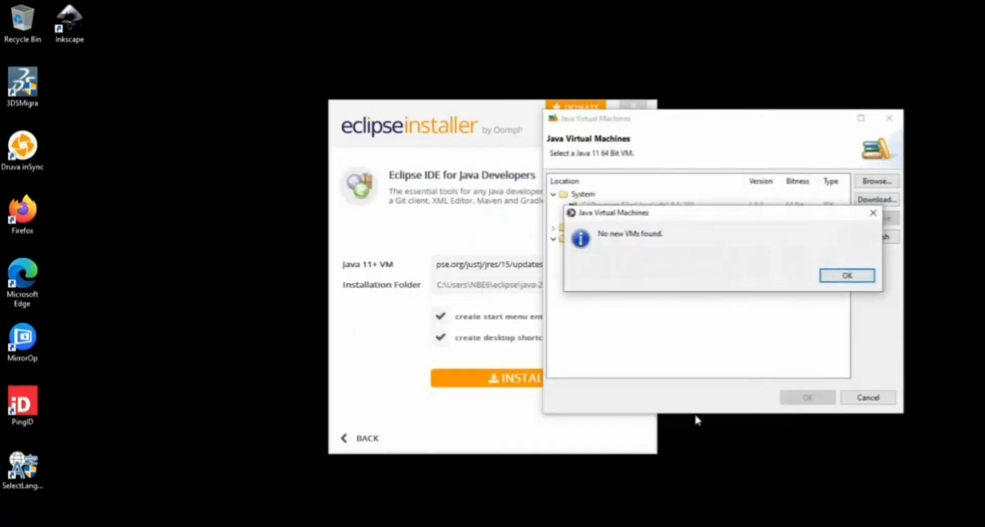
{"action": "left_click", "coordinate": [844, 277]}
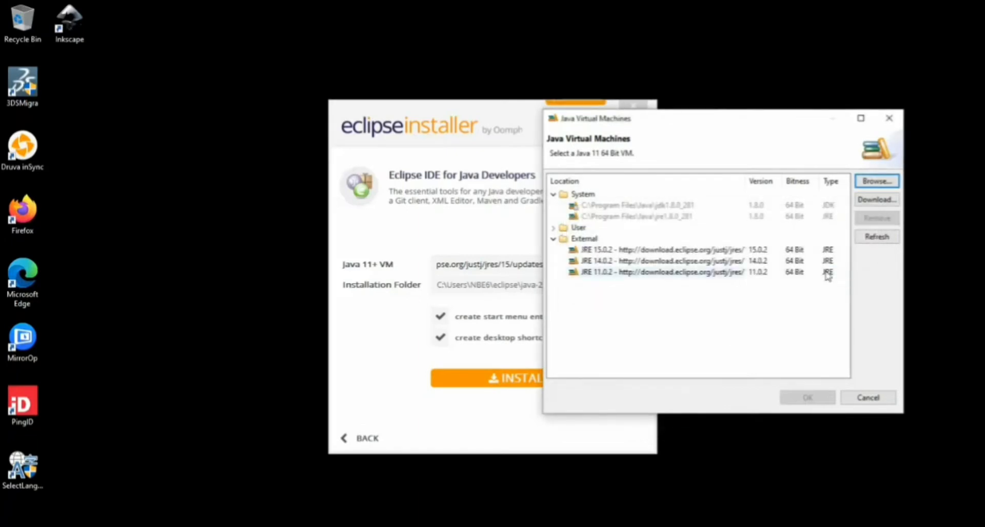
Try to choose the user-added C:\Program Files\Java\jdk1.8.0_281\jre as the installation's Java VM
{"action": "left_click", "coordinate": [553, 228]}
{"action": "left_click", "coordinate": [641, 238]}
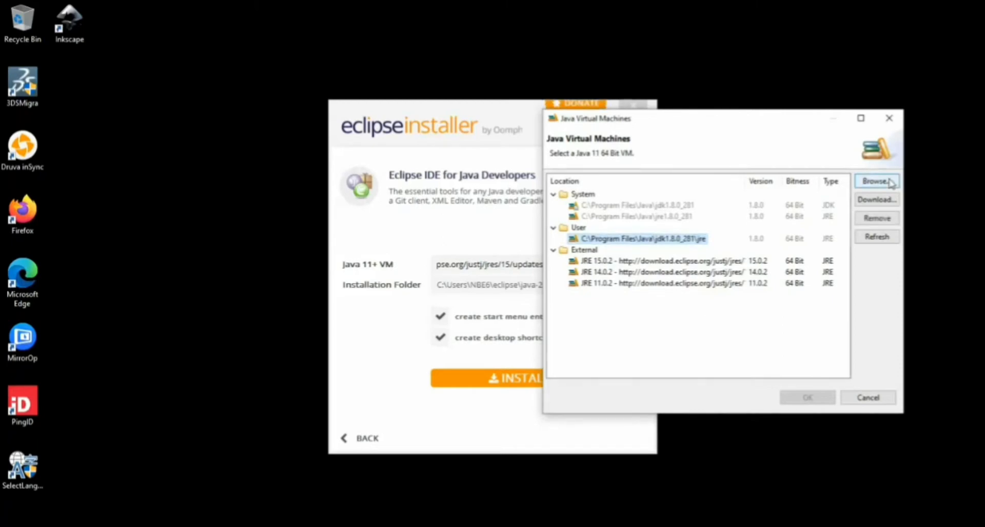
{"action": "double_click", "coordinate": [670, 240]}
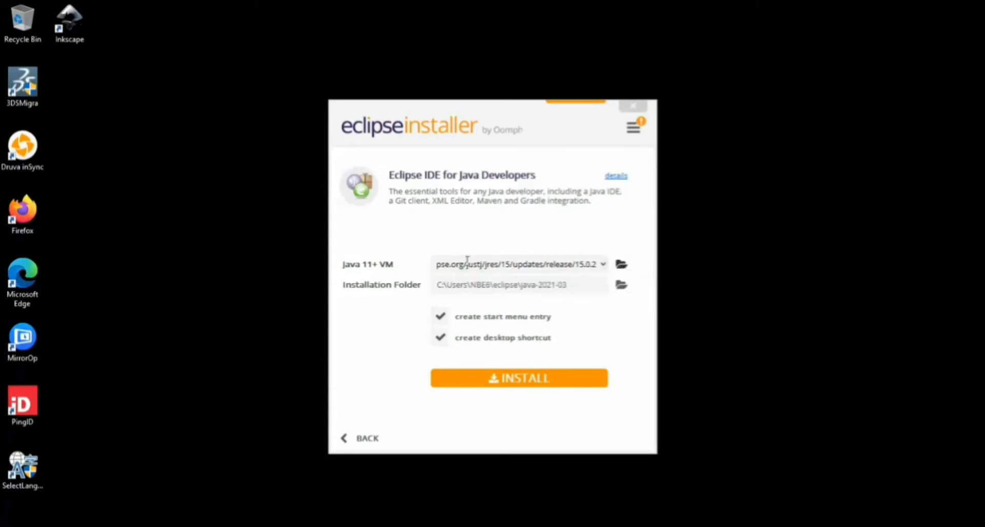
Set the installation's Java 11+ VM to the external JRE 11.0.2
{"action": "left_click", "coordinate": [458, 263]}
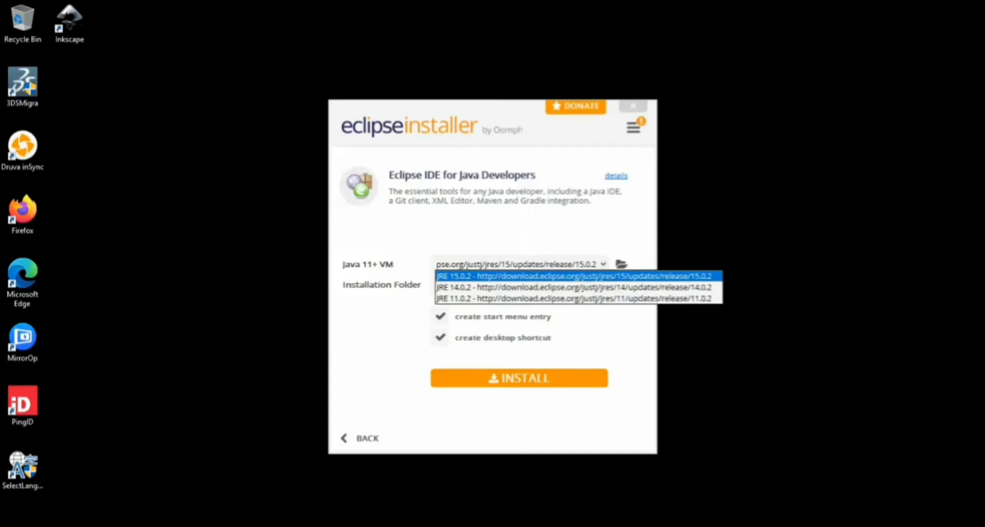
{"action": "left_click", "coordinate": [621, 263]}
{"action": "left_click", "coordinate": [377, 245]}
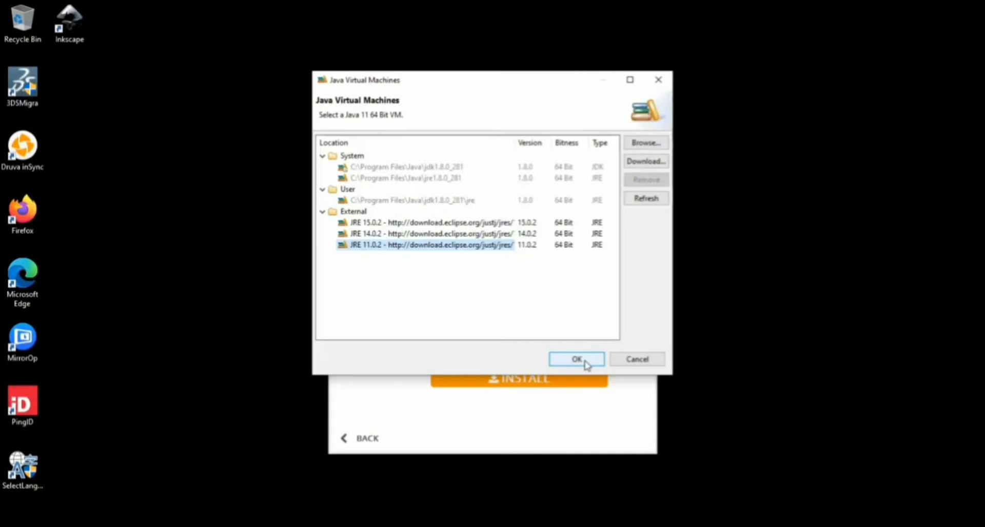
{"action": "left_click_drag", "start_coordinate": [553, 81], "coordinate": [622, 75]}
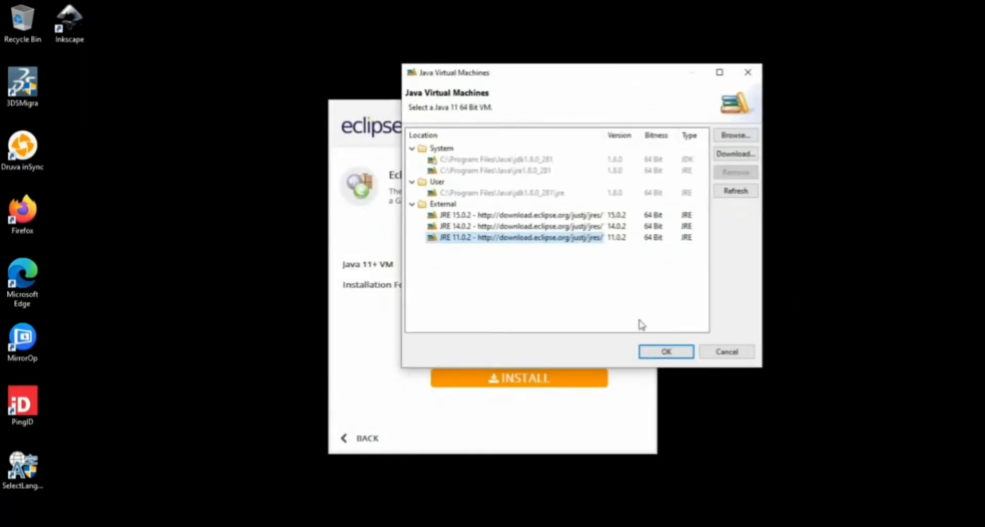
{"action": "left_click", "coordinate": [656, 351]}
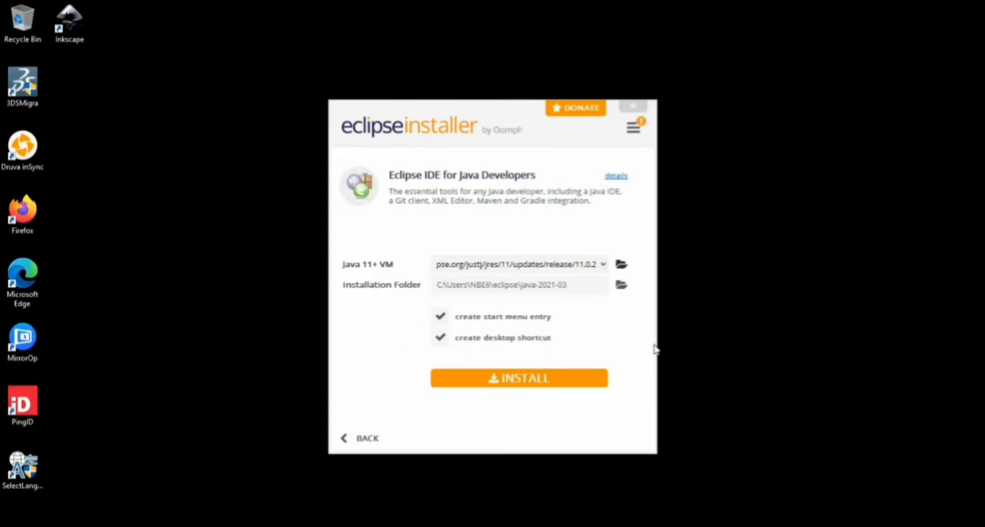
Install Eclipse IDE for Java Developers, accepting the Eclipse Foundation Software User Agreement, and launch the IDE
{"action": "left_click", "coordinate": [519, 378]}
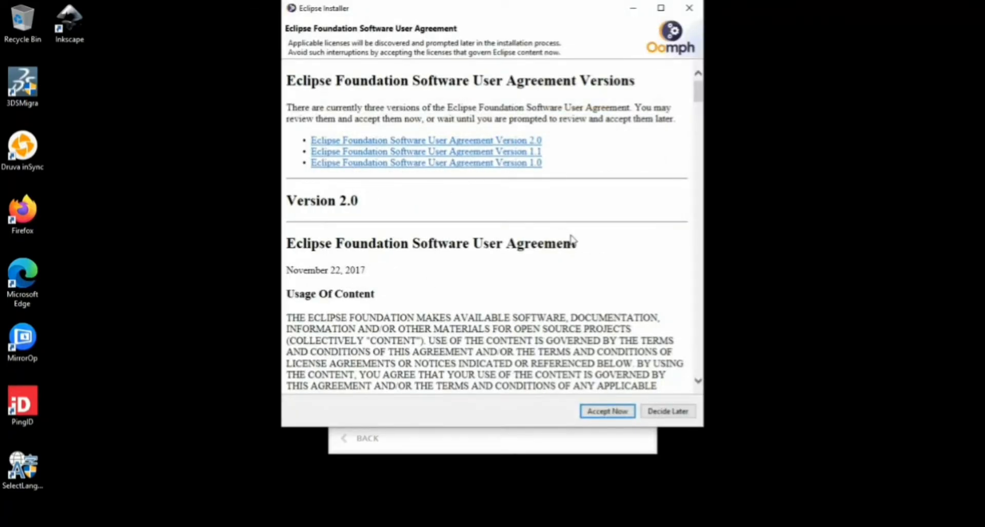
{"action": "scroll", "coordinate": [576, 238], "scroll_direction": "down", "scroll_amount": 10}
{"action": "scroll", "coordinate": [576, 238], "scroll_direction": "down", "scroll_amount": 15}
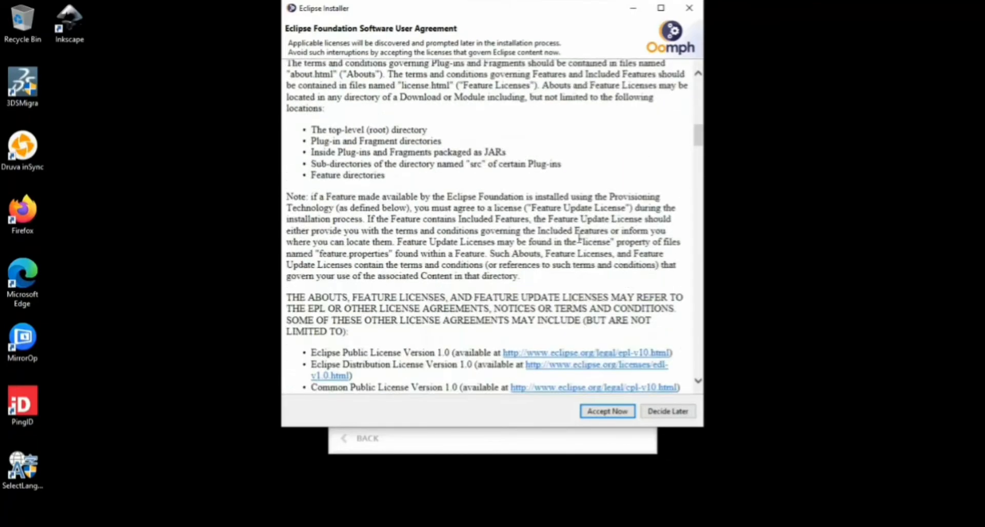
{"action": "scroll", "coordinate": [610, 312], "scroll_direction": "down", "scroll_amount": 20}
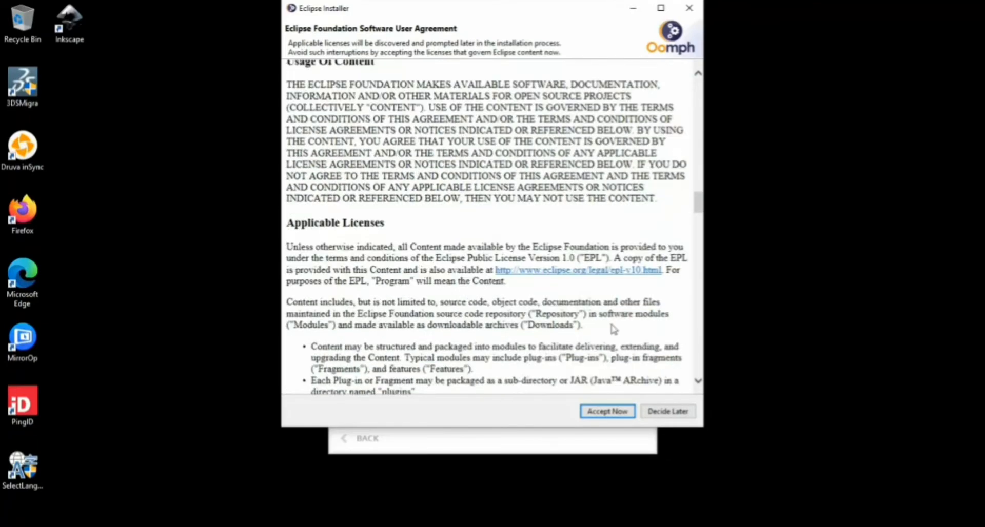
{"action": "scroll", "coordinate": [614, 329], "scroll_direction": "down", "scroll_amount": 7}
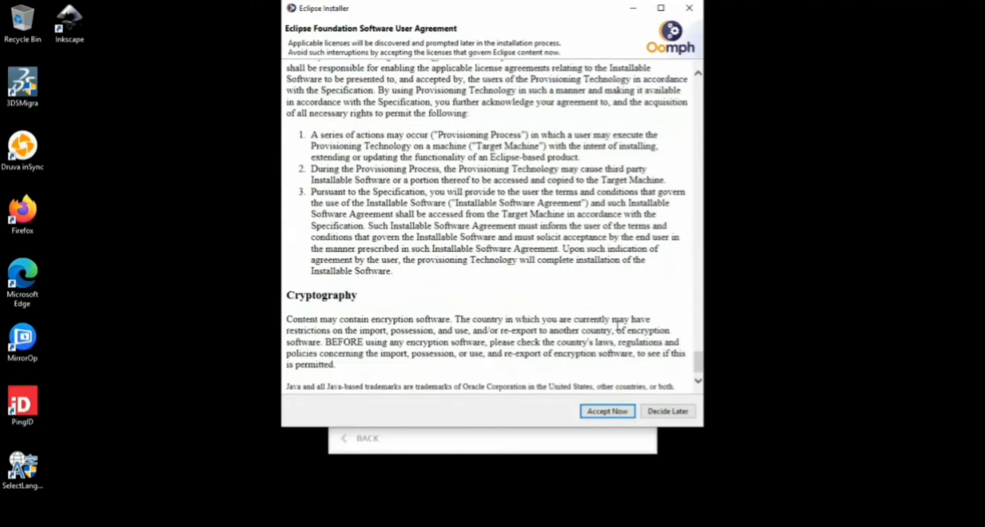
{"action": "left_click", "coordinate": [606, 413]}
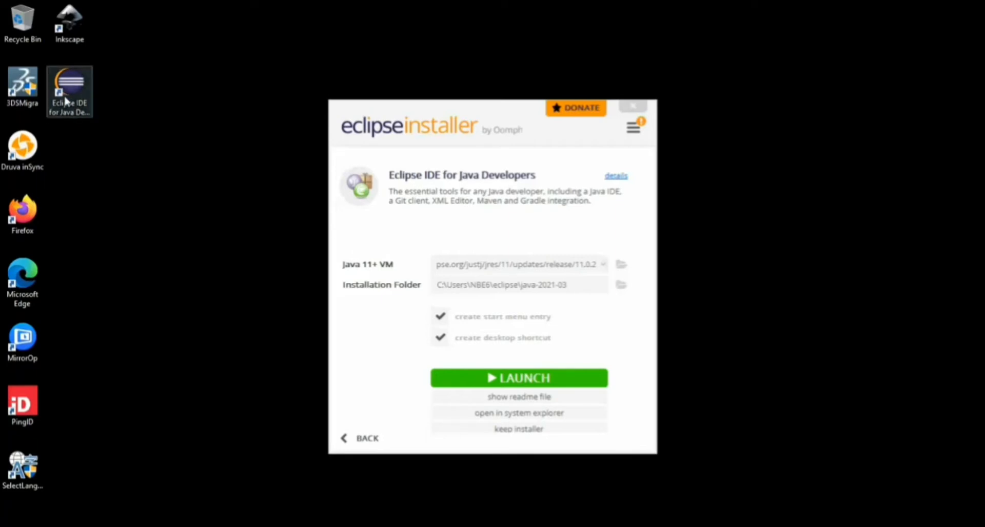
{"action": "left_click", "coordinate": [537, 384]}
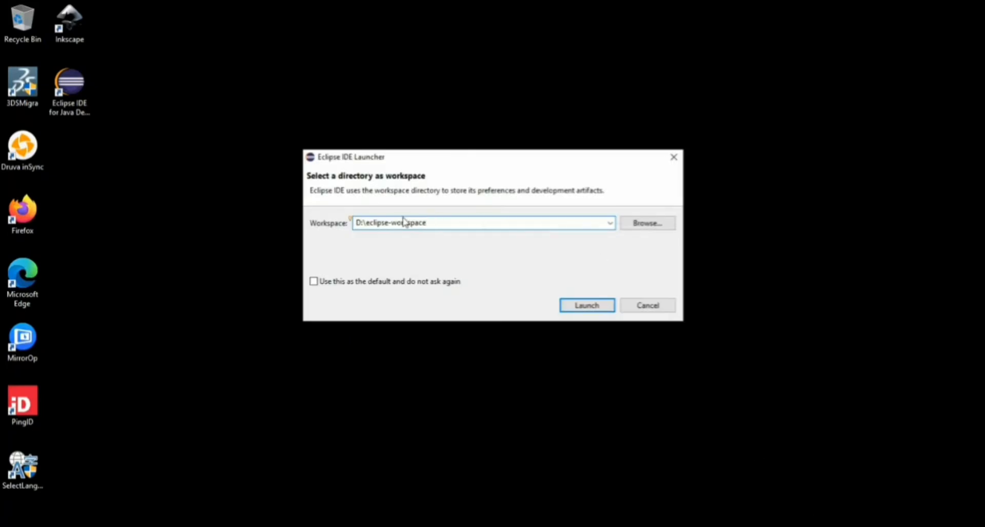
Launch the IDE with D:\eclipse-workspace as the workspace and maximize its window
{"action": "left_click_drag", "start_coordinate": [458, 223], "coordinate": [415, 222]}
{"action": "left_click_drag", "start_coordinate": [355, 222], "coordinate": [441, 224]}
{"action": "left_click", "coordinate": [447, 224]}
{"action": "left_click", "coordinate": [582, 308]}
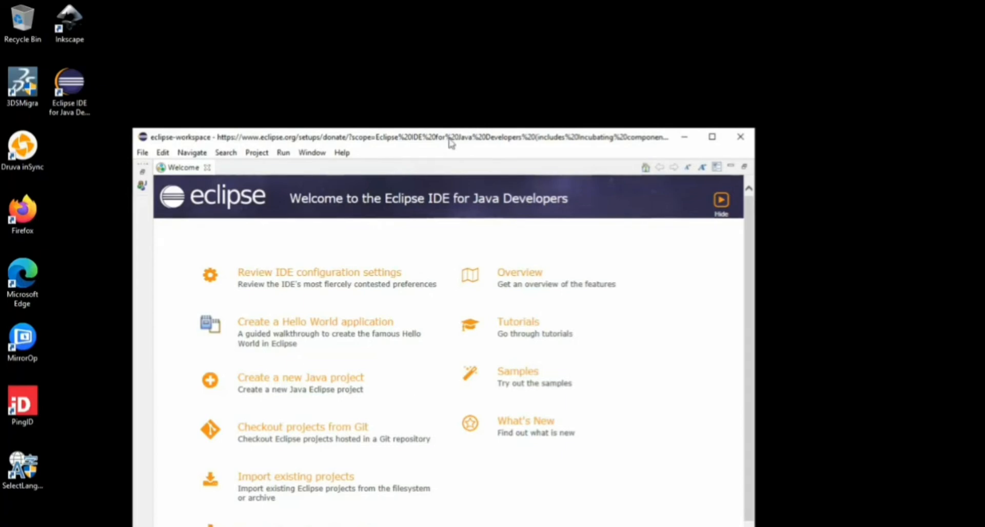
{"action": "left_click_drag", "start_coordinate": [451, 144], "coordinate": [534, 87]}
{"action": "double_click", "coordinate": [533, 87]}
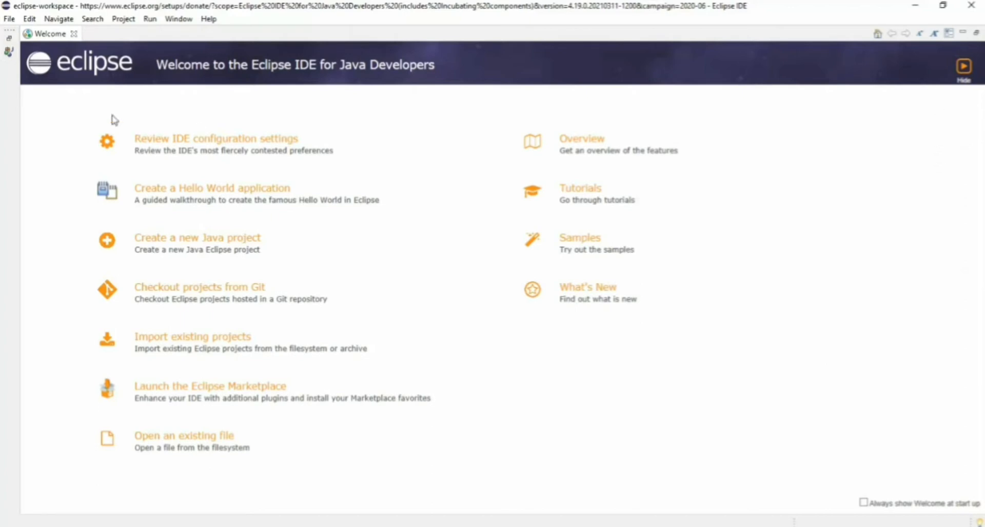
Close the Welcome page and allow cookies on the Eclipse Foundation Donate page
{"action": "left_click", "coordinate": [73, 34]}
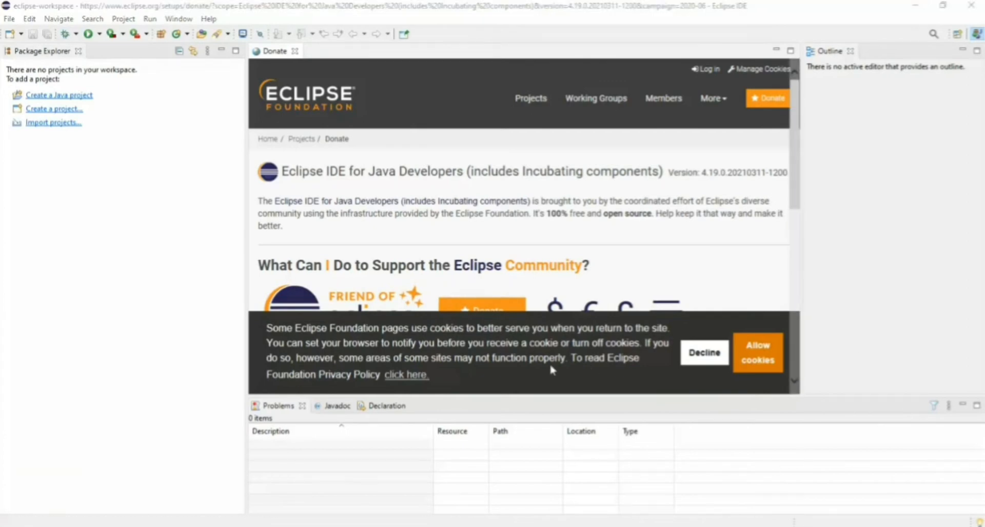
{"action": "left_click", "coordinate": [758, 354]}
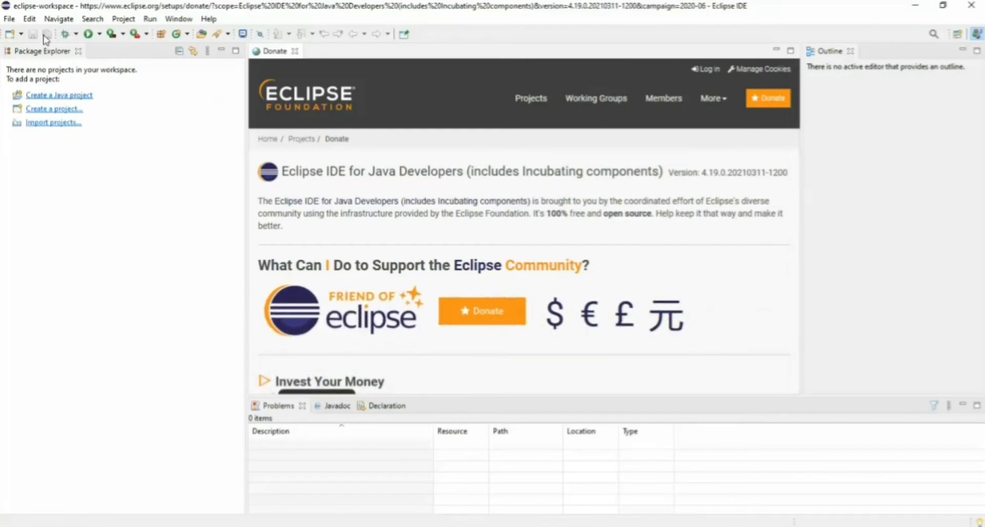
{"action": "left_click", "coordinate": [9, 21]}
{"action": "mouse_move", "coordinate": [30, 35]}
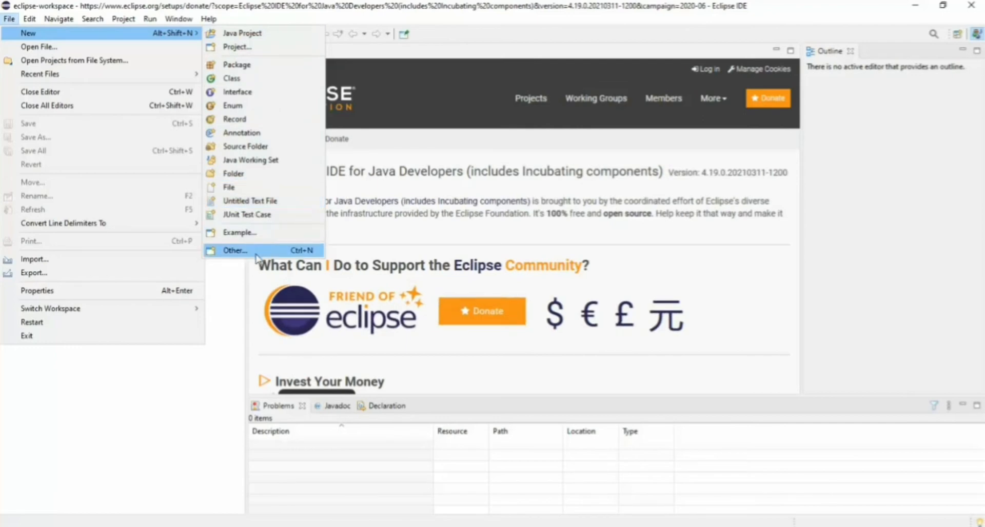
{"action": "left_click", "coordinate": [487, 27]}
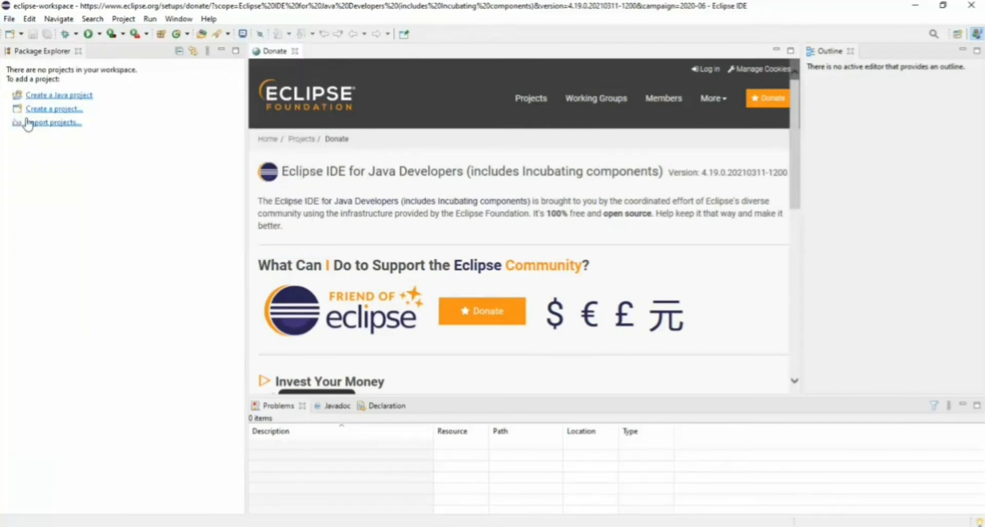
Start a new Java project named Java_Test_Project in the default location, keeping the JavaSE-11 execution environment
{"action": "left_click", "coordinate": [46, 98]}
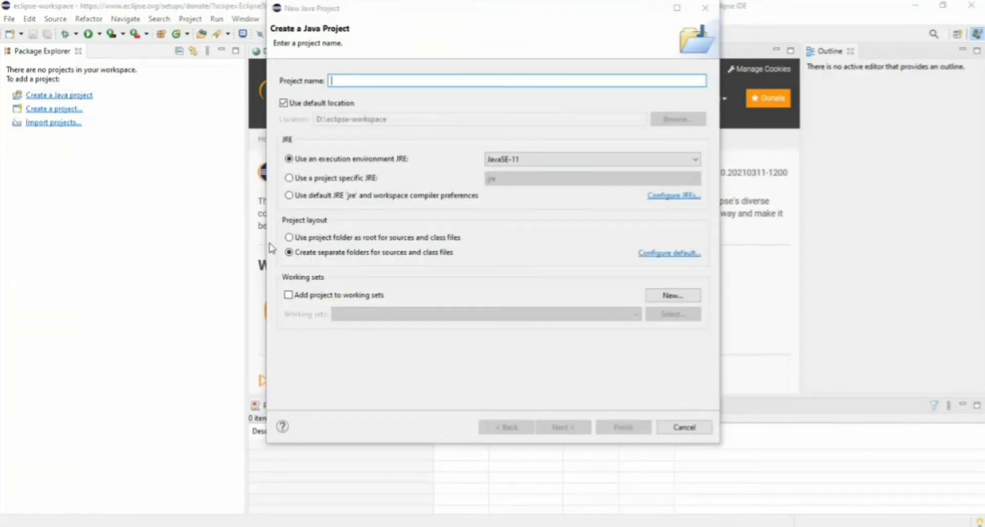
{"action": "left_click", "coordinate": [334, 79]}
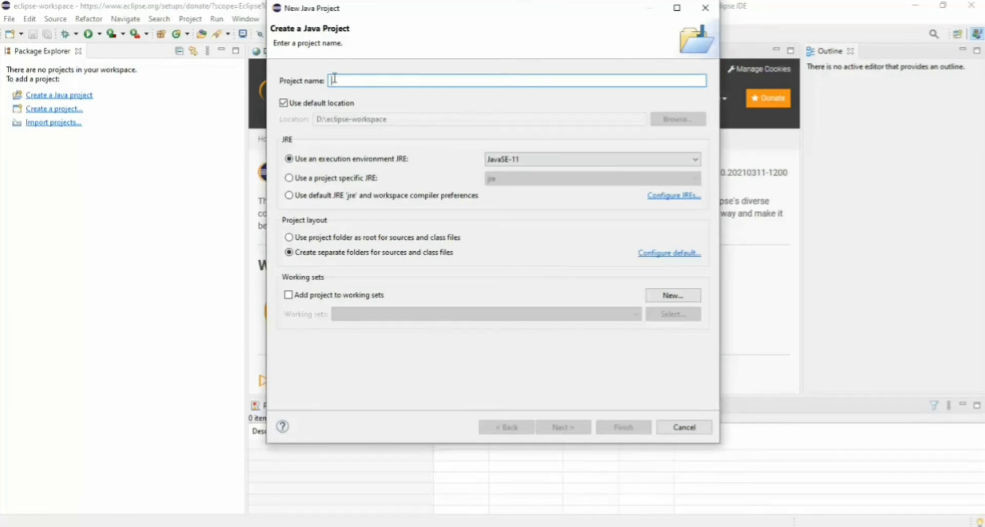
{"action": "type", "text": "Jaa"}
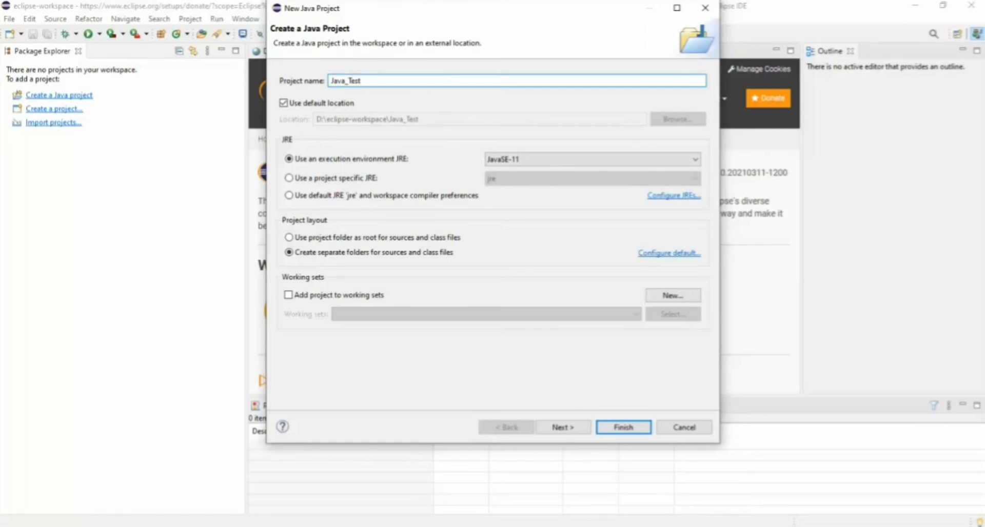
{"action": "type", "text": "a_Test_Project"}
{"action": "left_click", "coordinate": [512, 161]}
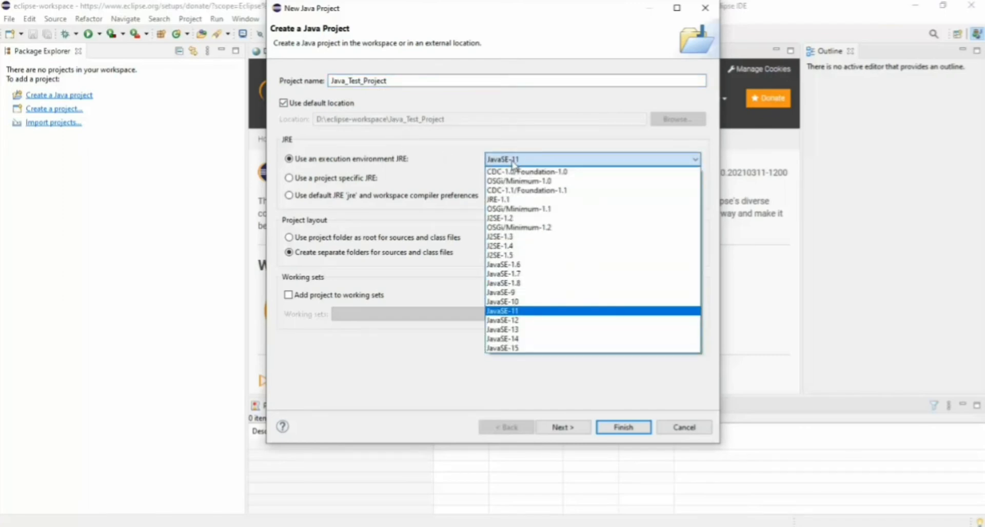
{"action": "left_click", "coordinate": [513, 162]}
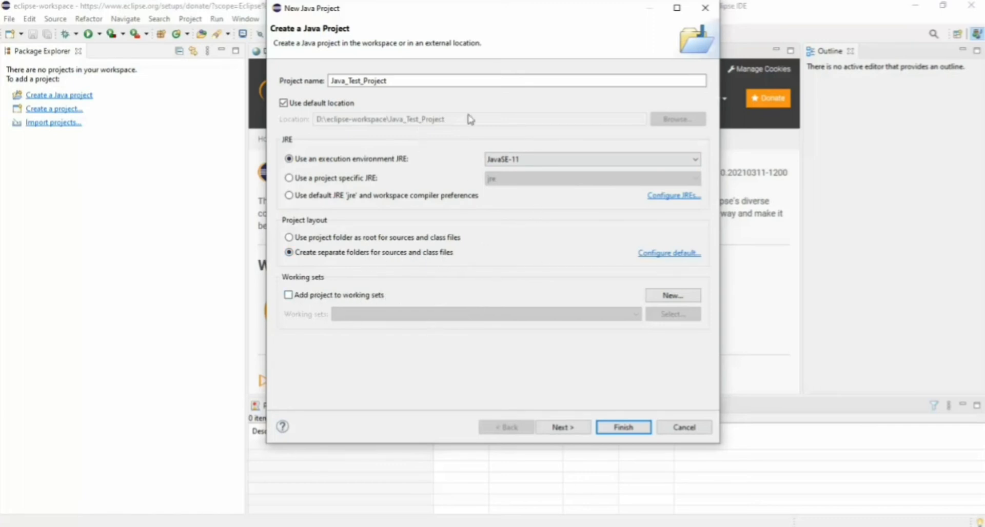
Look through the new project's Java build settings for projects, libraries, order and export, module dependencies and source
{"action": "left_click", "coordinate": [563, 427]}
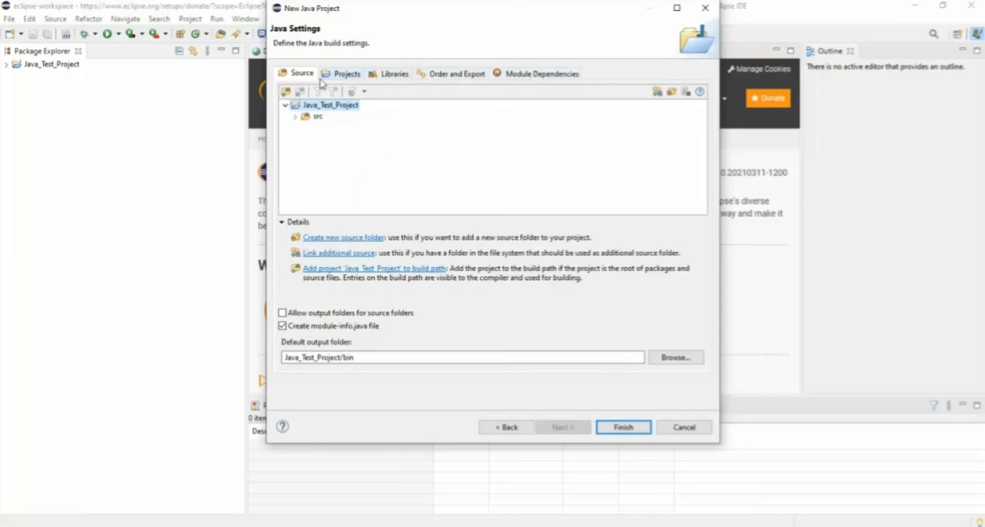
{"action": "left_click", "coordinate": [347, 78]}
{"action": "left_click", "coordinate": [384, 76]}
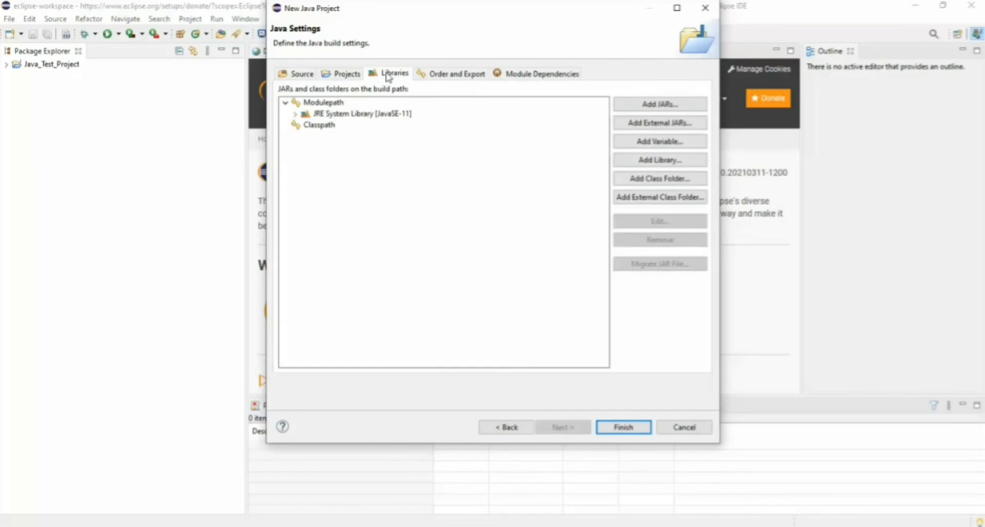
{"action": "left_click", "coordinate": [427, 75]}
{"action": "left_click", "coordinate": [506, 76]}
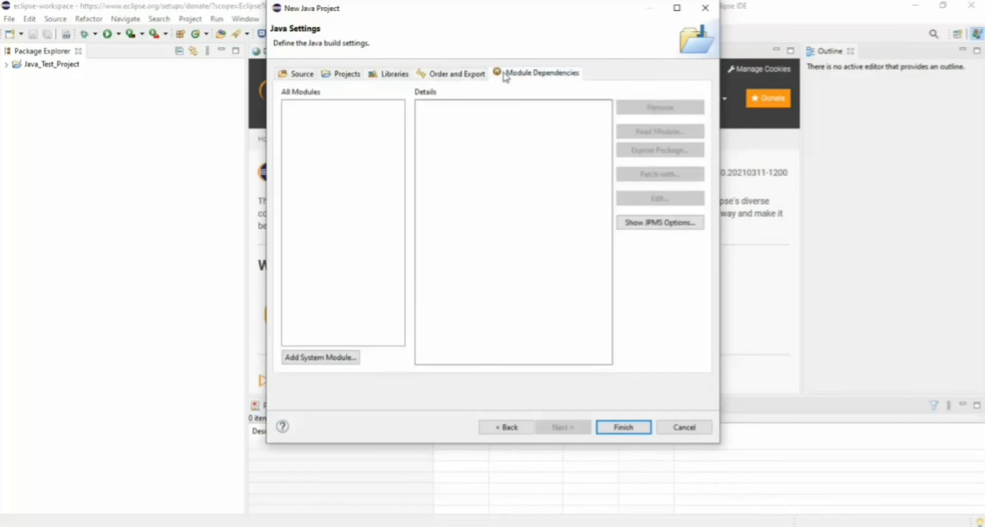
{"action": "left_click", "coordinate": [311, 75]}
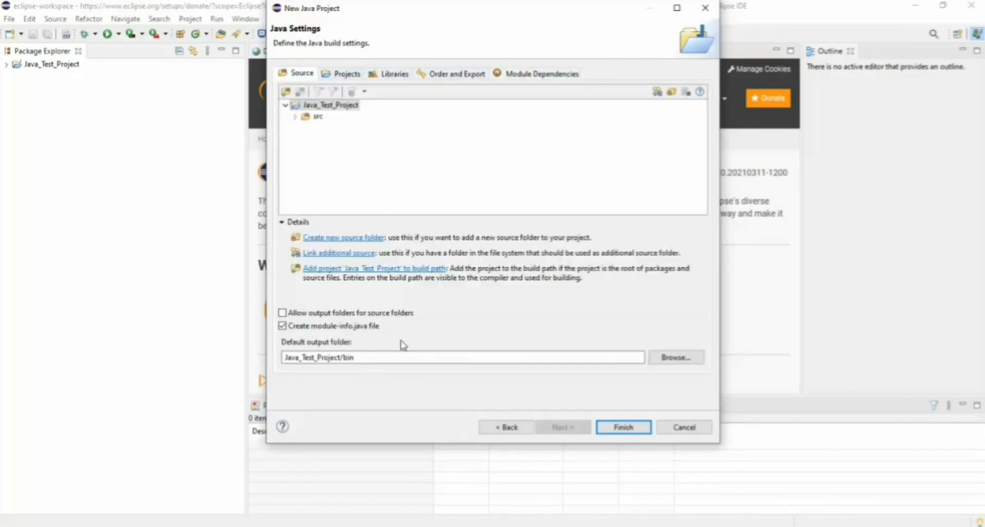
Finish creating the project with a module-info.java file for a module named java_Test_Project
{"action": "left_click", "coordinate": [618, 427]}
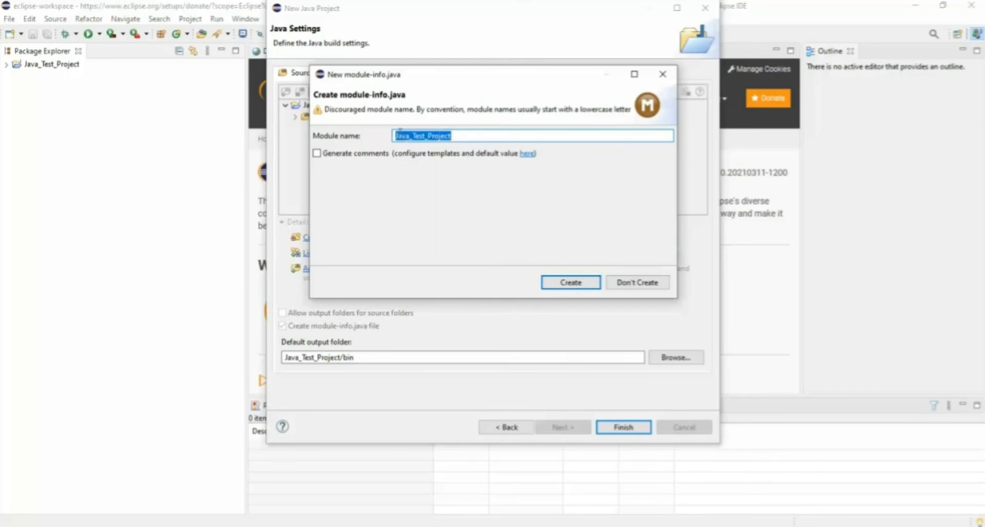
{"action": "left_click", "coordinate": [398, 135]}
{"action": "key", "text": "BackSpace"}
{"action": "type", "text": "j"}
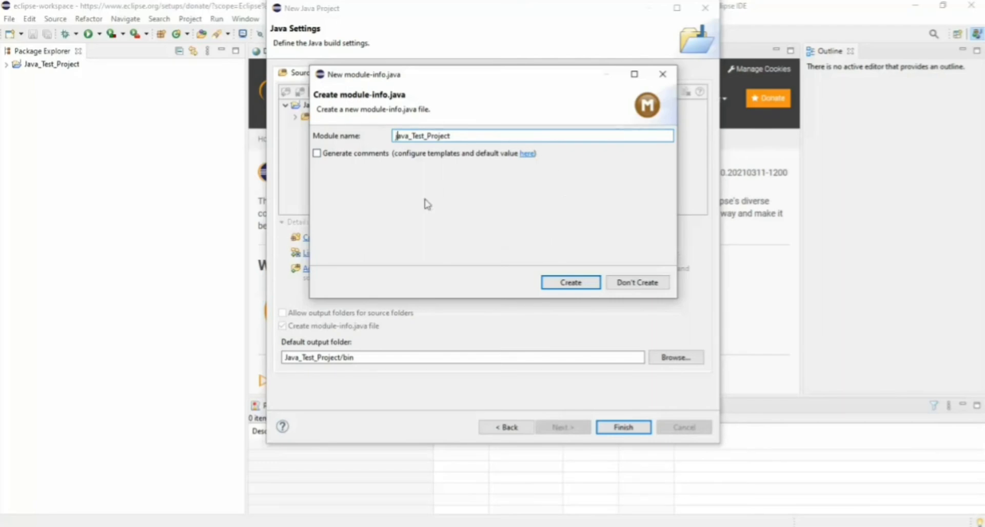
{"action": "left_click", "coordinate": [584, 287]}
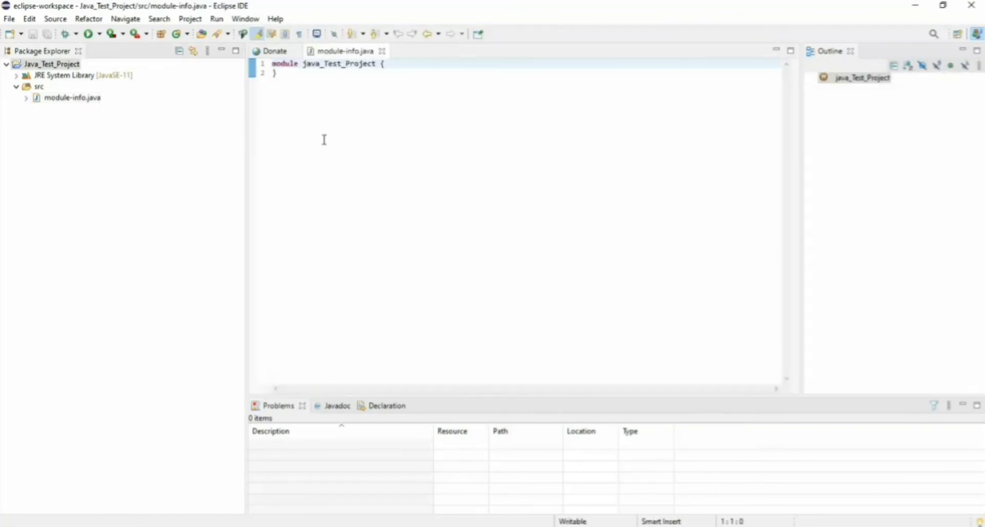
Close the Donate page and the module-info.java editor
{"action": "left_click", "coordinate": [280, 51]}
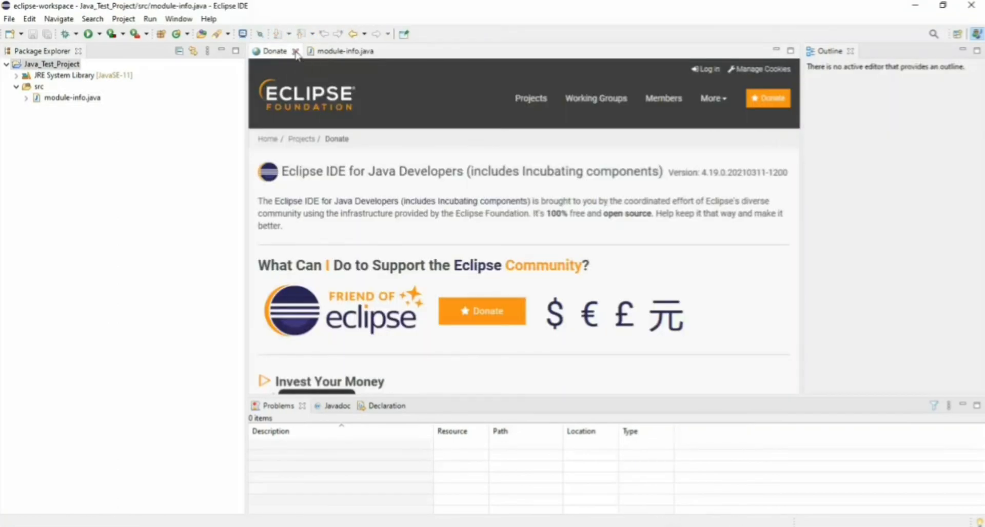
{"action": "left_click", "coordinate": [296, 51]}
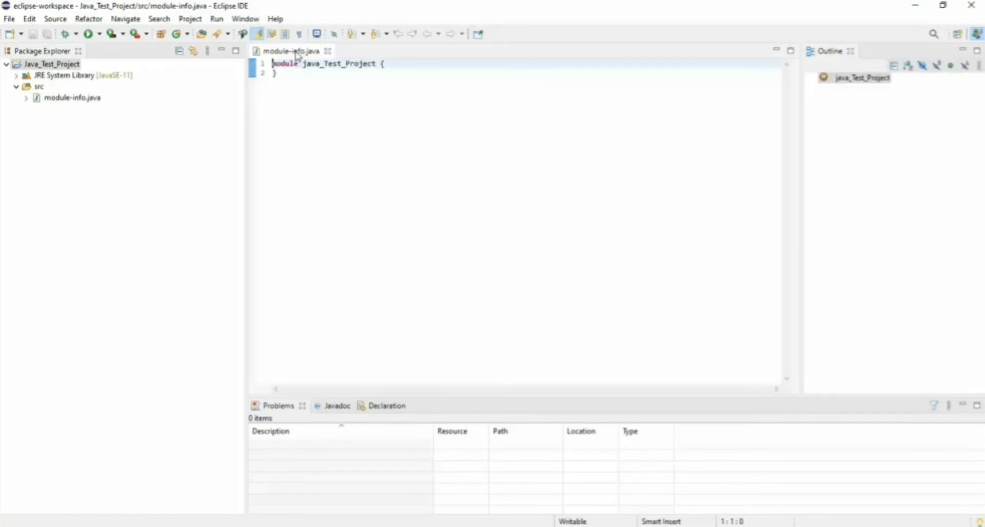
{"action": "left_click", "coordinate": [327, 51]}
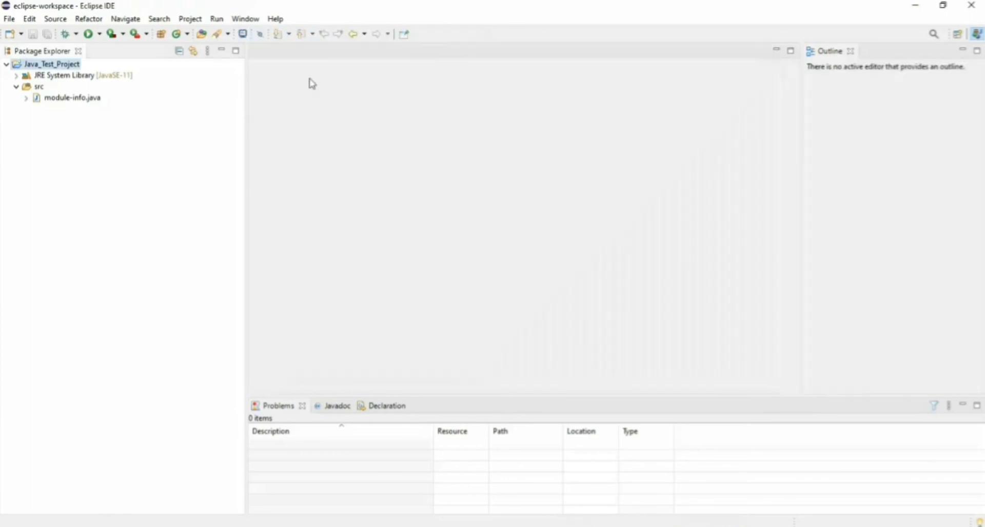
Look through the modules in the project's JRE System Library and collapse it again
{"action": "left_click", "coordinate": [16, 75]}
{"action": "scroll", "coordinate": [100, 255], "scroll_direction": "down", "scroll_amount": 7}
{"action": "scroll", "coordinate": [100, 255], "scroll_direction": "down", "scroll_amount": 5}
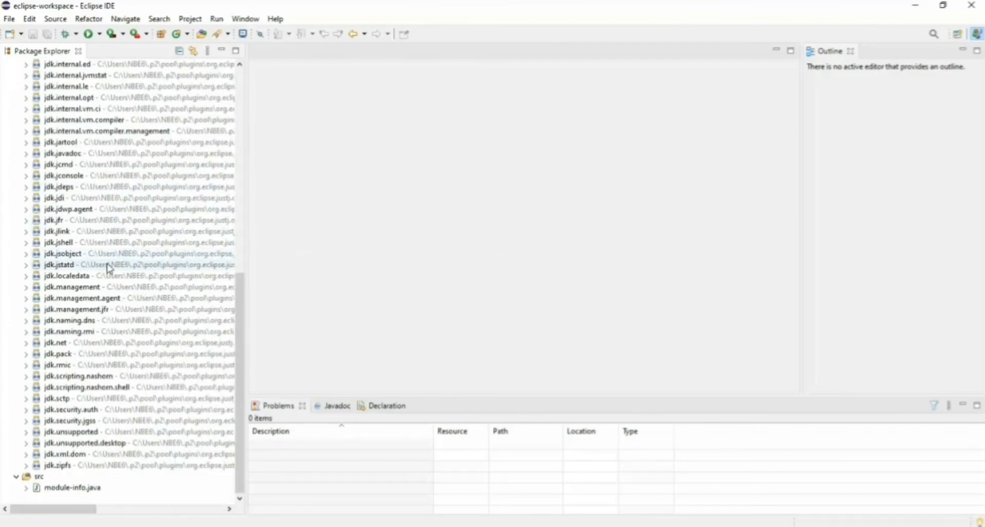
{"action": "scroll", "coordinate": [113, 268], "scroll_direction": "up", "scroll_amount": 12}
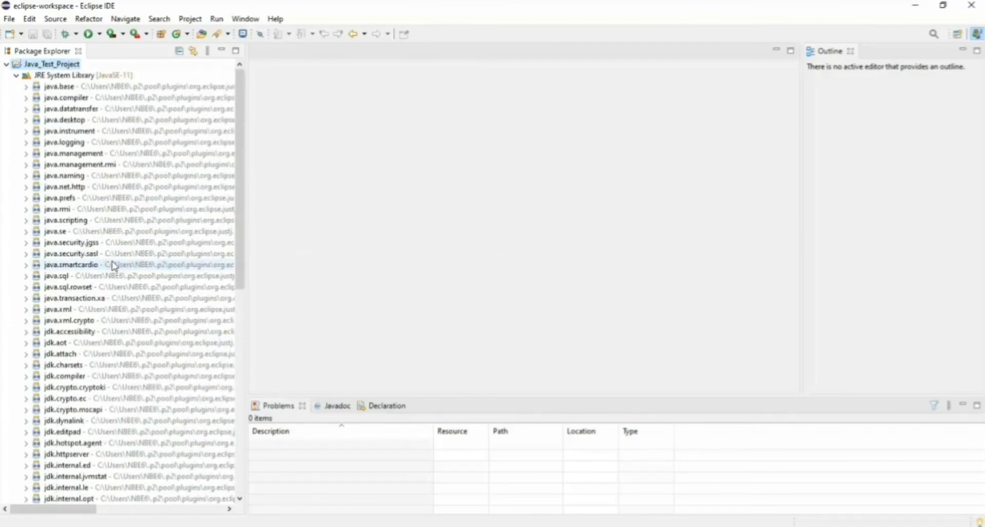
{"action": "left_click", "coordinate": [16, 76]}
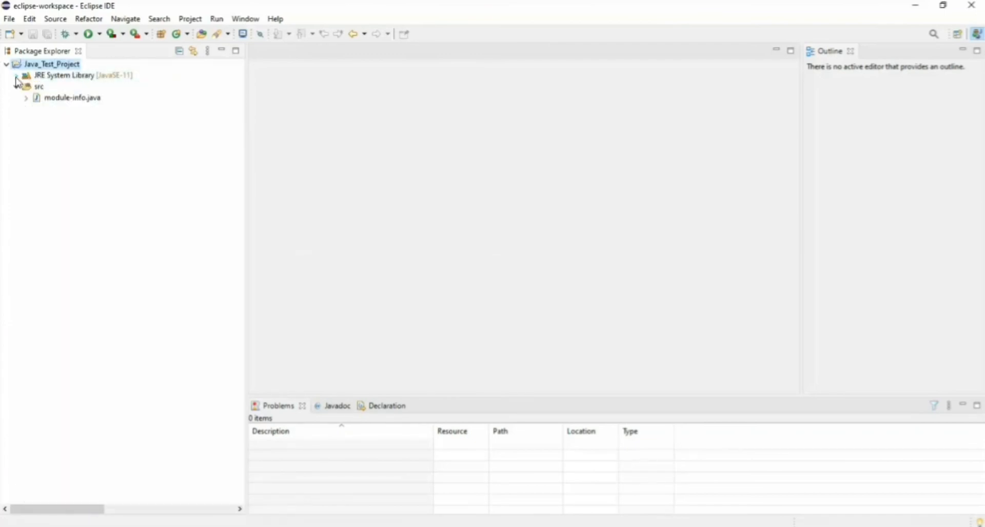
Delete the module-info.java file from the project's src folder
{"action": "left_click", "coordinate": [60, 100]}
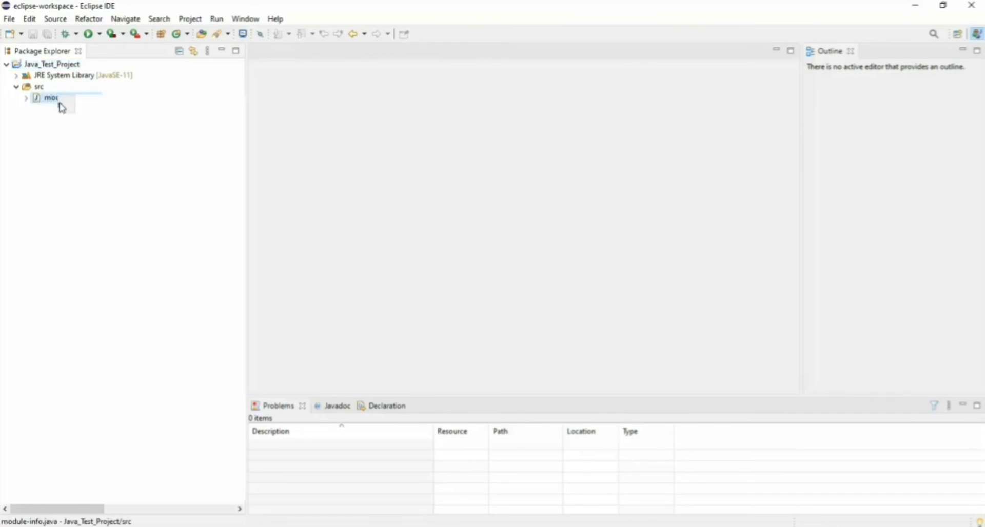
{"action": "right_click", "coordinate": [61, 99]}
{"action": "left_click", "coordinate": [95, 227]}
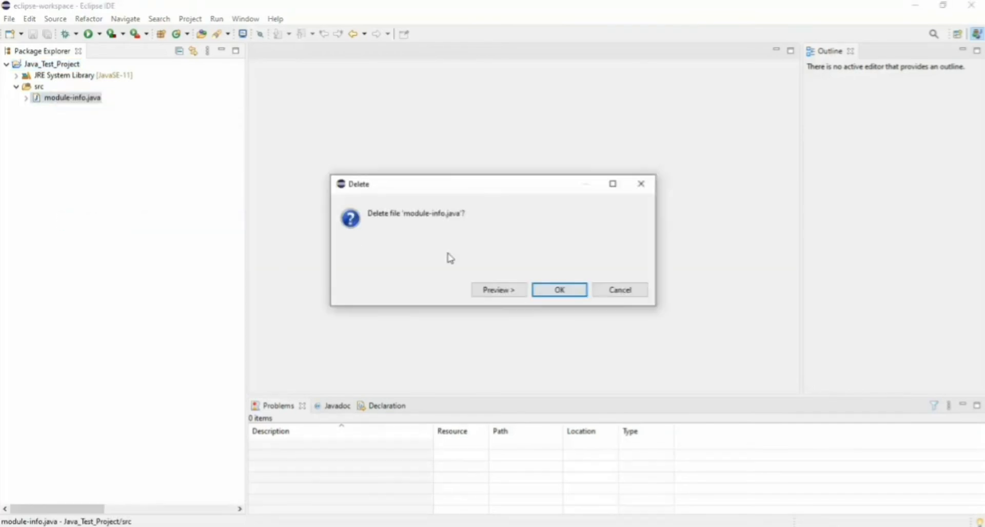
{"action": "left_click", "coordinate": [558, 289]}
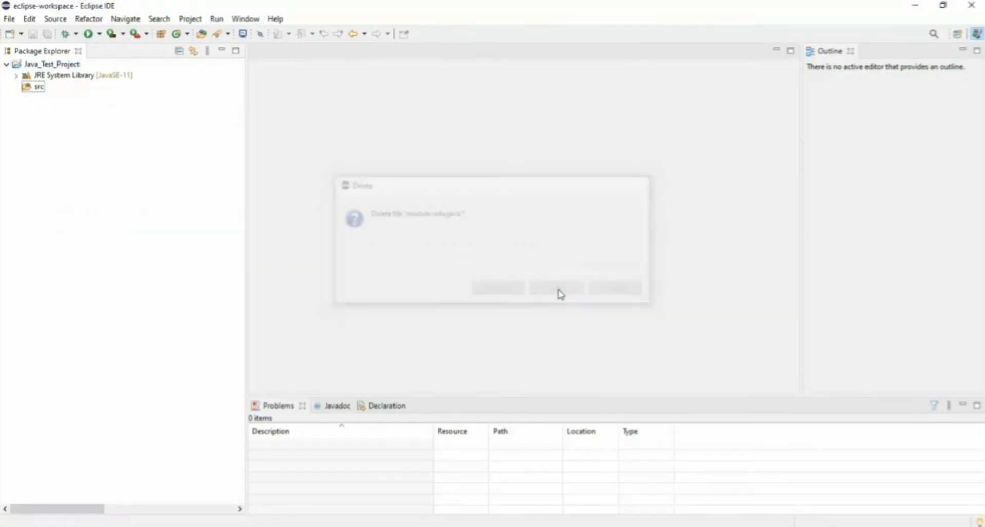
Create a package named com.main in the project's src folder
{"action": "right_click", "coordinate": [30, 87]}
{"action": "mouse_move", "coordinate": [101, 100]}
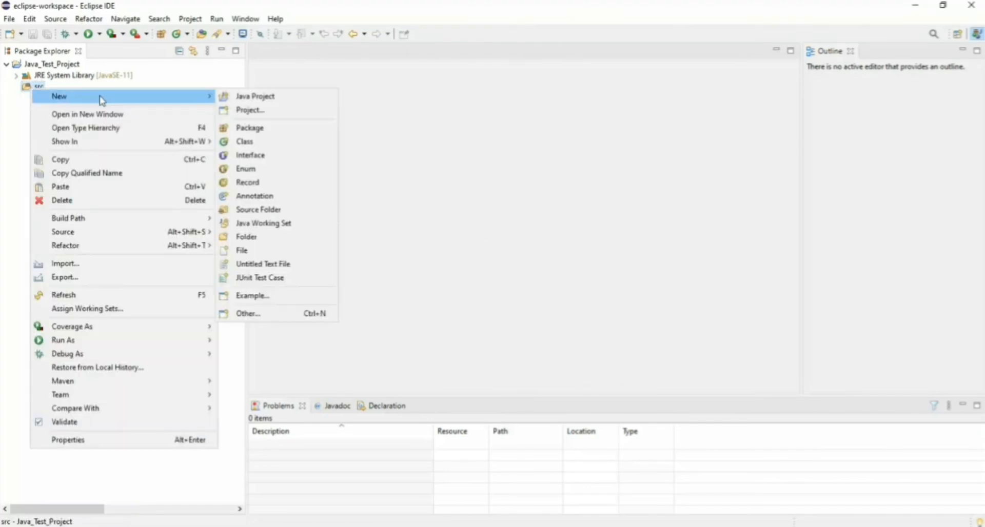
{"action": "left_click", "coordinate": [265, 130]}
{"action": "type", "text": "com.main"}
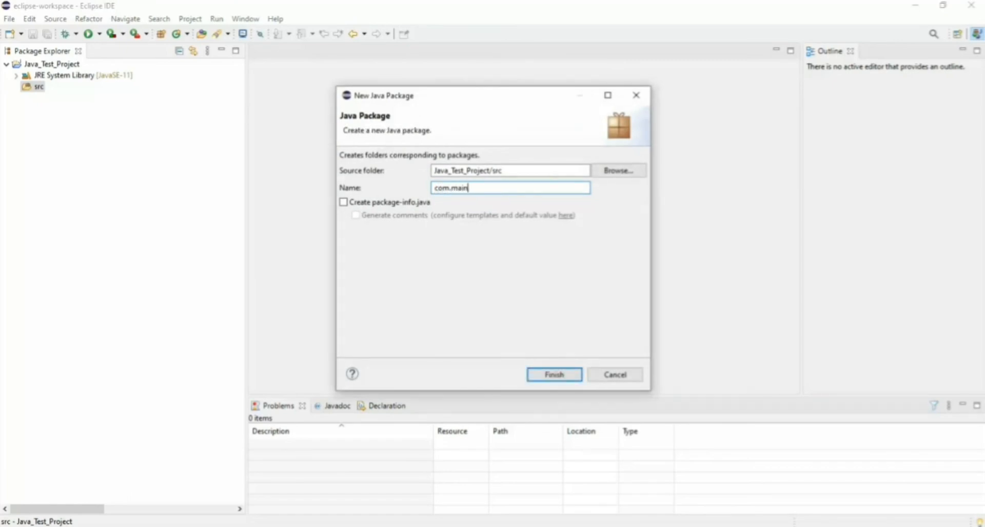
{"action": "left_click", "coordinate": [574, 383]}
Create a public class named MainClass in the com.main package with a public static void main(String[] args) method stub
{"action": "right_click", "coordinate": [57, 103]}
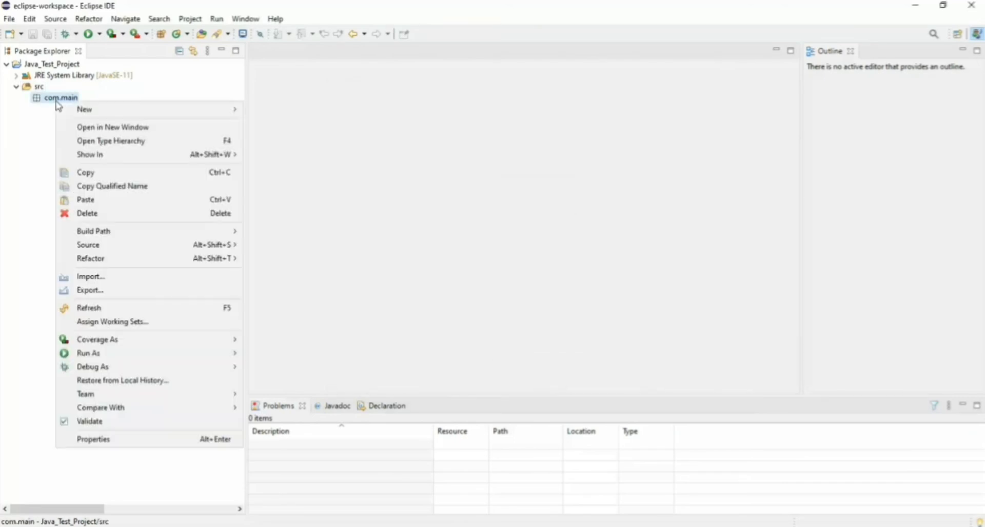
{"action": "mouse_move", "coordinate": [107, 114]}
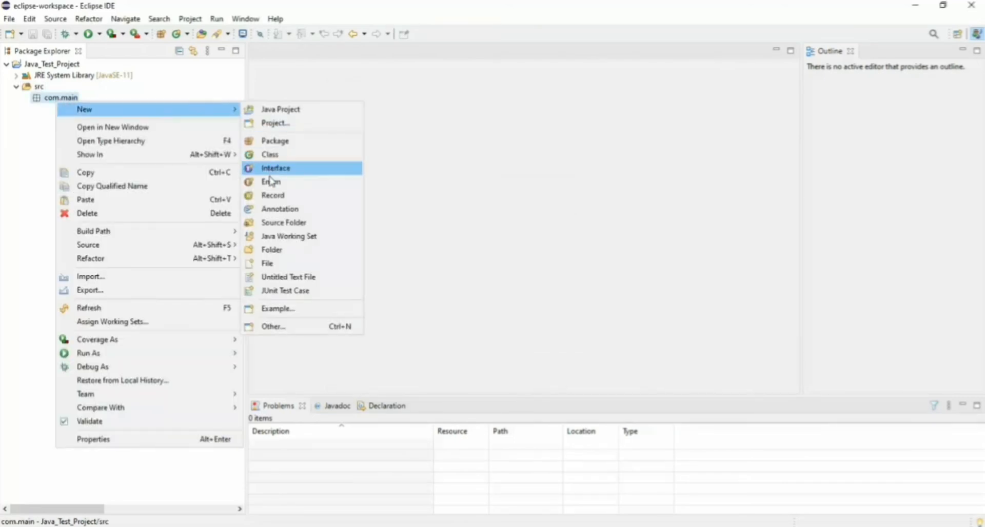
{"action": "left_click", "coordinate": [269, 155]}
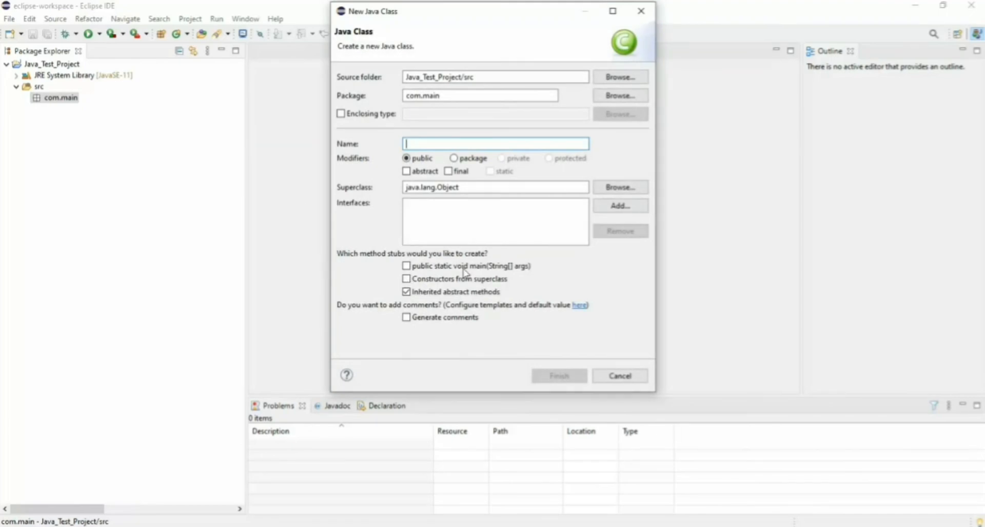
{"action": "left_click", "coordinate": [409, 267]}
{"action": "left_click", "coordinate": [422, 146]}
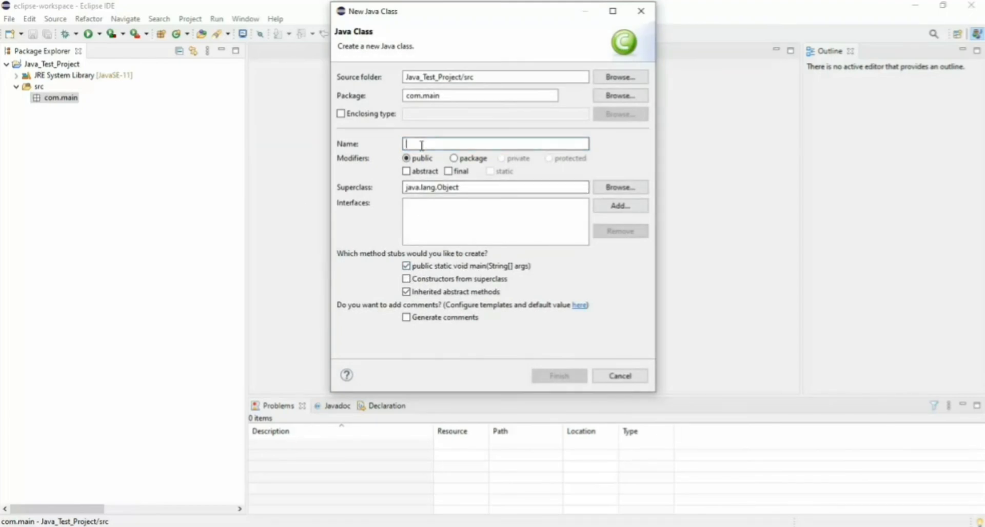
{"action": "type", "text": "MainClass"}
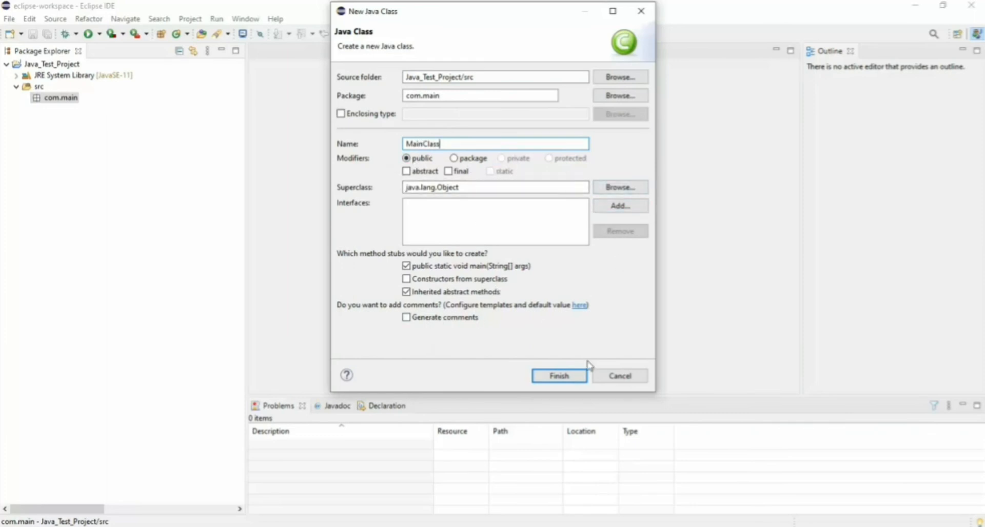
{"action": "left_click", "coordinate": [562, 379]}
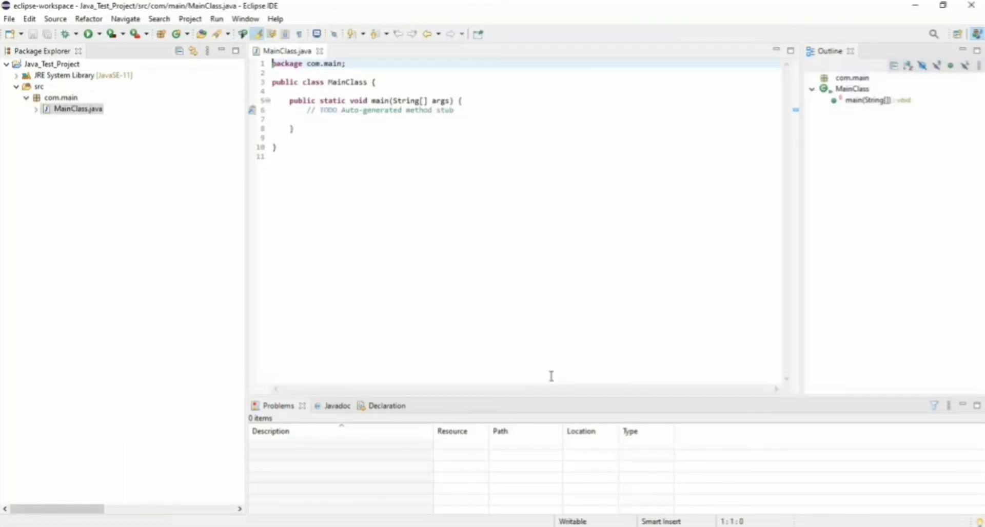
Add a System.out.println(); statement on the empty line inside the main method, followed by the comment //sysout then ctrl+space
{"action": "left_click", "coordinate": [311, 123]}
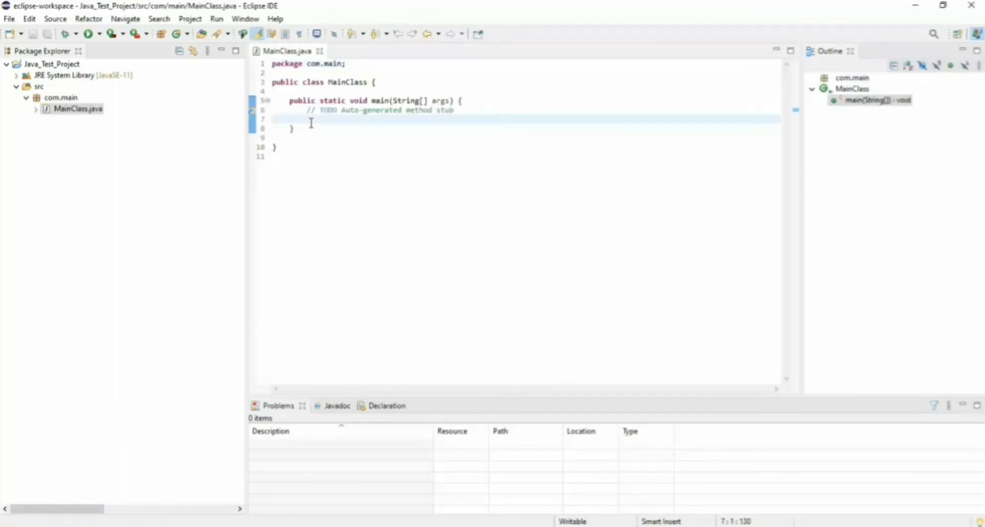
{"action": "key", "text": "Tab"}
{"action": "key", "text": "Tab"}
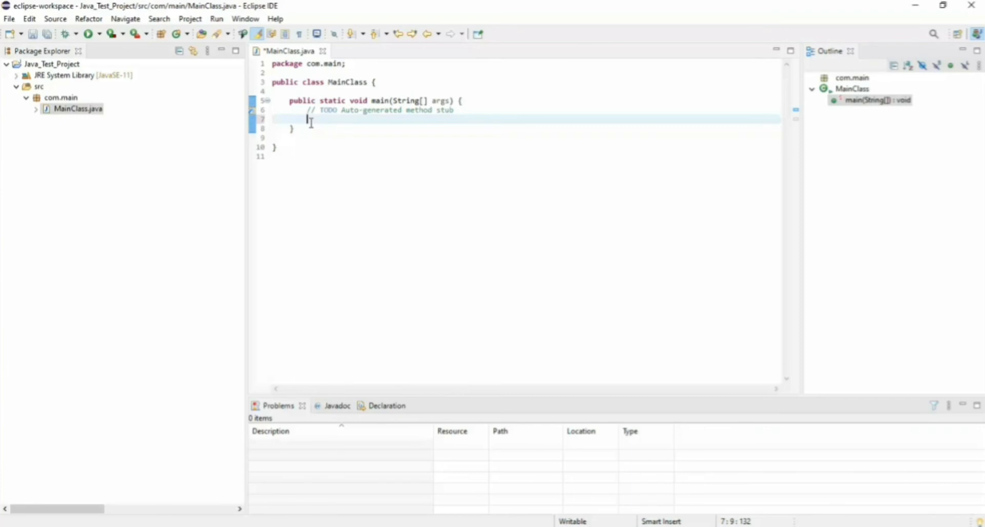
{"action": "type", "text": "sysout"}
{"action": "key", "text": "ctrl+space"}
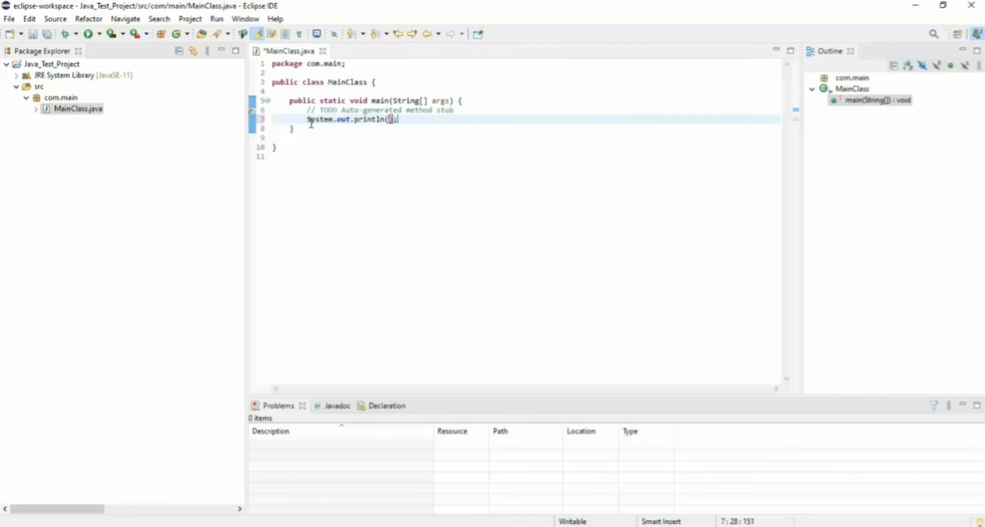
{"action": "type", "text": "; //sysout then"}
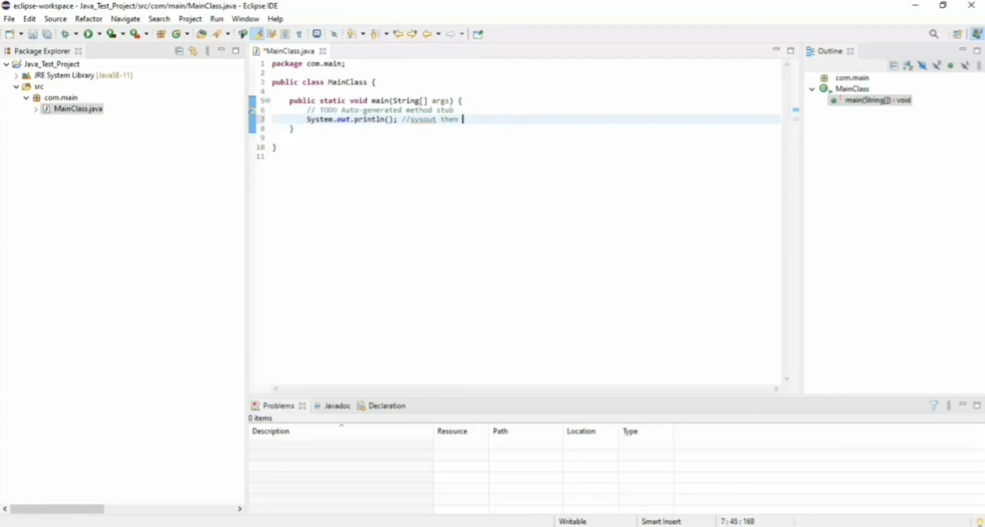
{"action": "type", "text": " ctrl+space+"}
Enter the string "hello" as the println argument and save MainClass.java
{"action": "left_click", "coordinate": [390, 120]}
{"action": "type", "text": "\""}
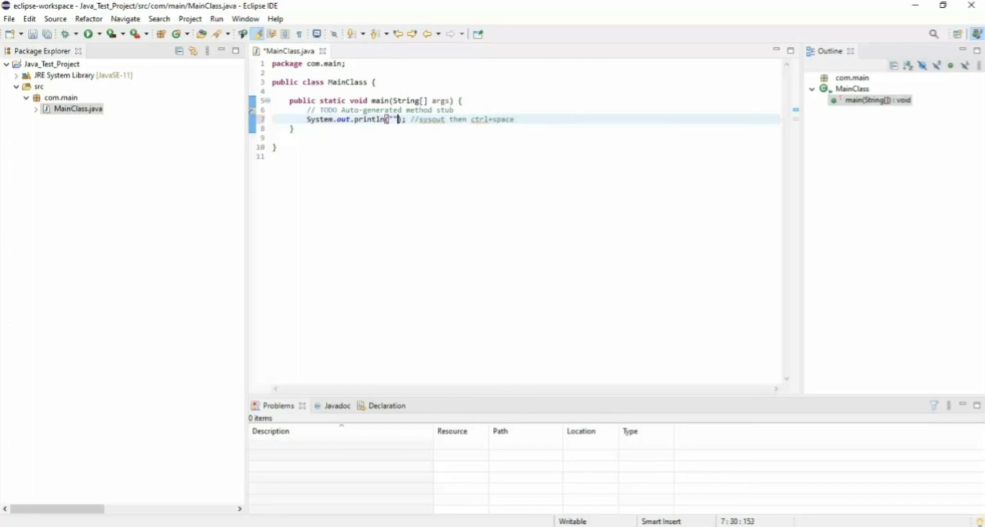
{"action": "type", "text": "hello"}
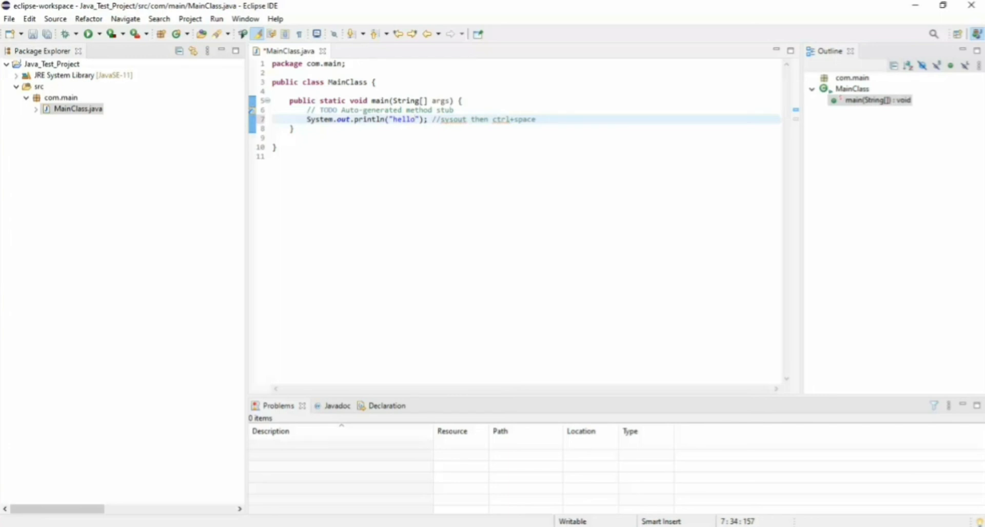
{"action": "key", "text": "ctrl+s"}
{"action": "key", "text": "Right"}
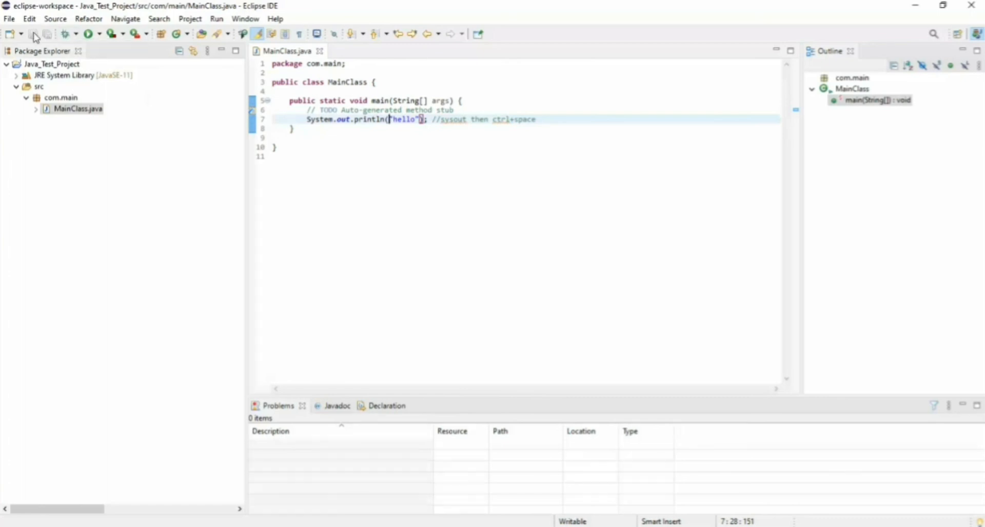
Run MainClass, enlarge the Console area and select the printed output word
{"action": "left_click", "coordinate": [342, 119]}
{"action": "left_click", "coordinate": [89, 35]}
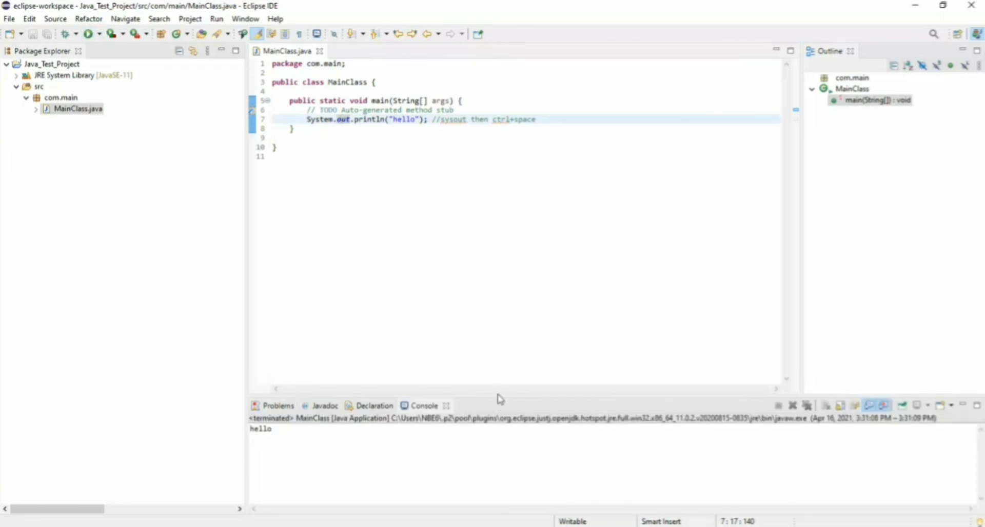
{"action": "left_click_drag", "start_coordinate": [497, 396], "coordinate": [496, 281]}
{"action": "double_click", "coordinate": [259, 314]}
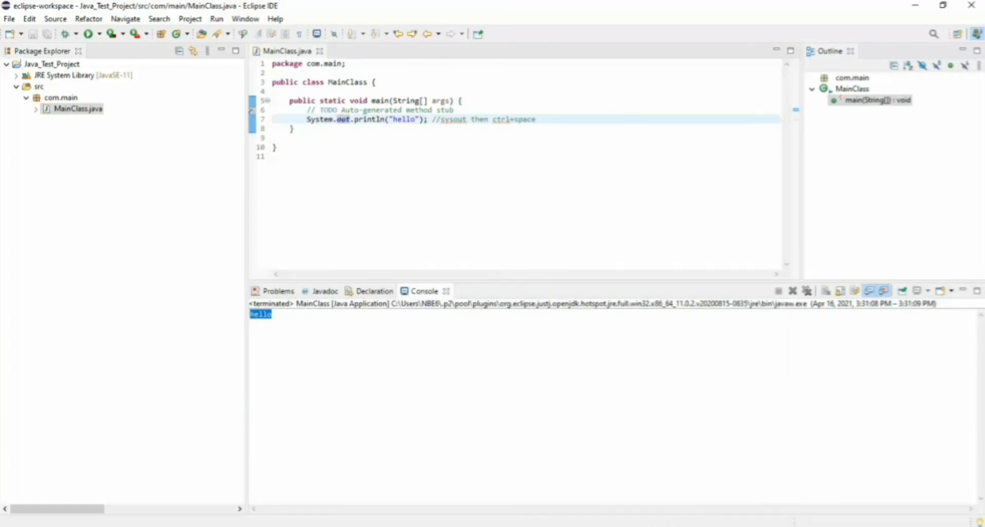
{"action": "left_click", "coordinate": [805, 526]}
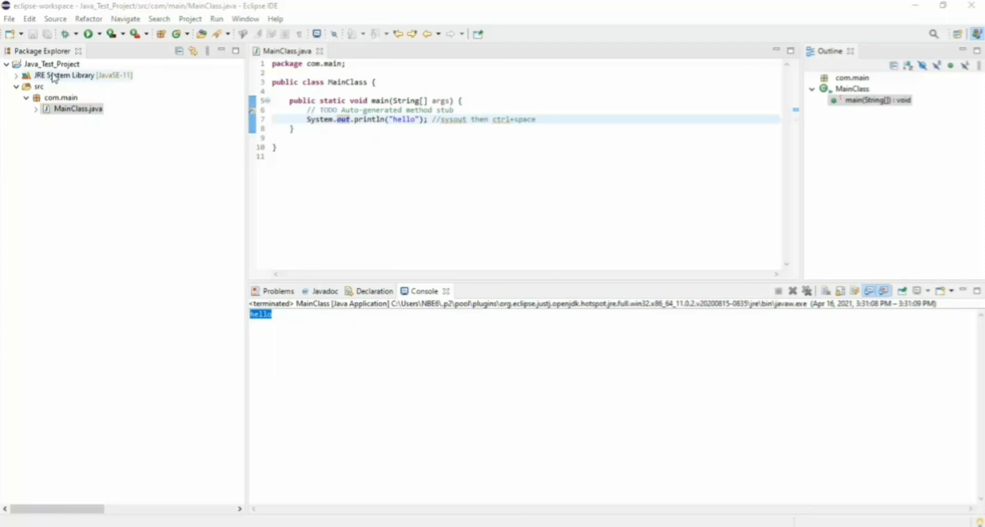
{"action": "left_click", "coordinate": [218, 20]}
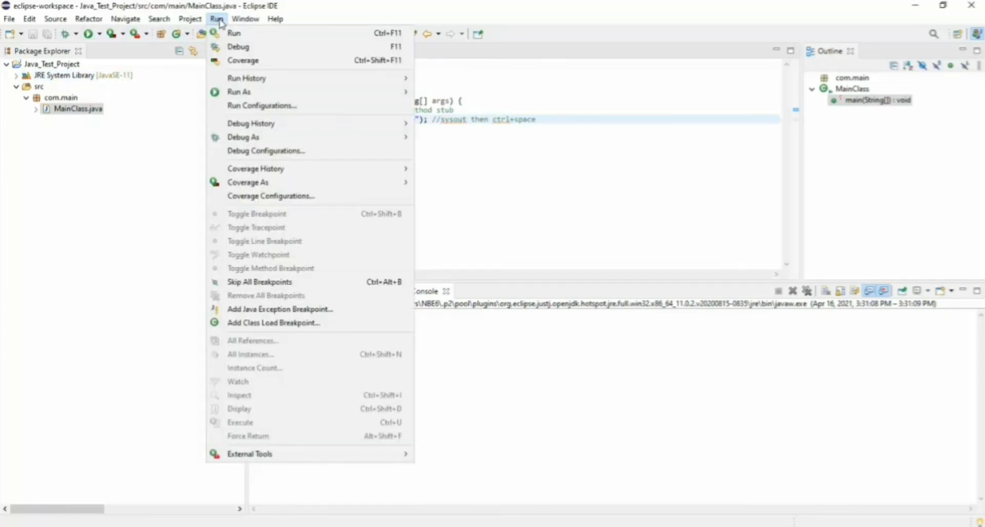
{"action": "mouse_move", "coordinate": [91, 23]}
{"action": "mouse_move", "coordinate": [275, 19]}
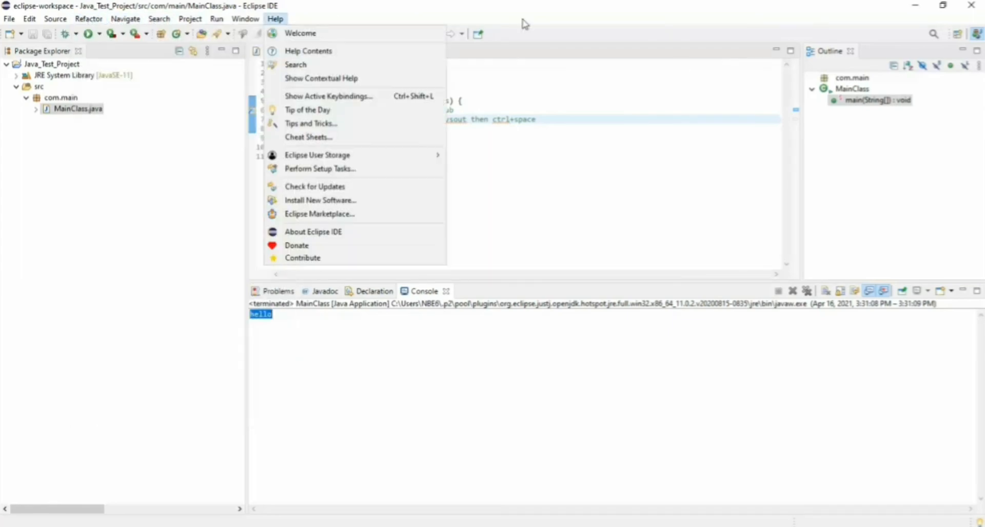